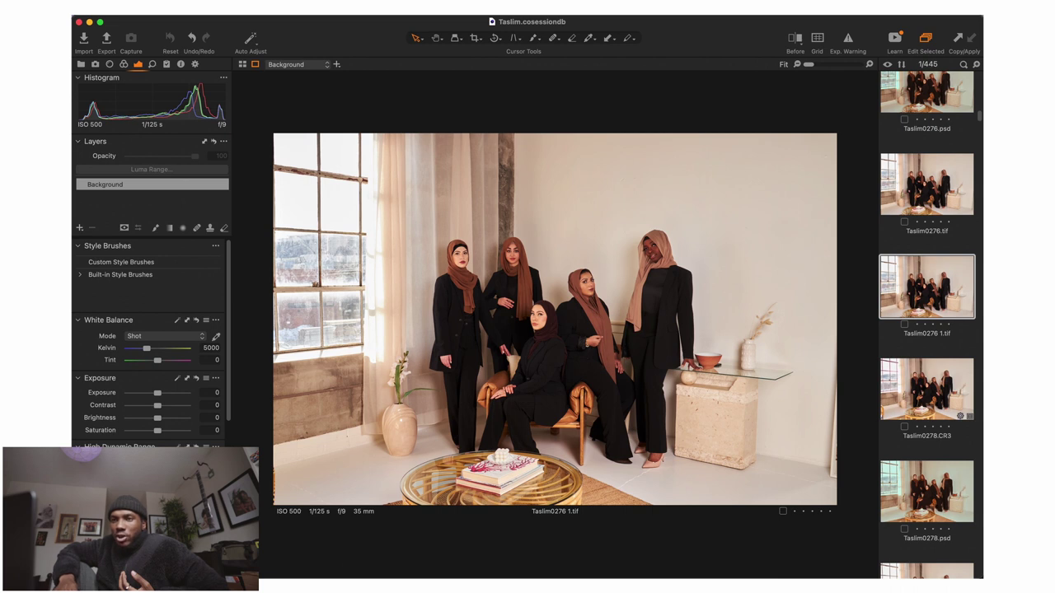
Send Taslim0276 1.tif to Adobe Photoshop 2022 for editing as an 8-bit PSD in Adobe RGB (1998) at 300 px/in
click(206, 1)
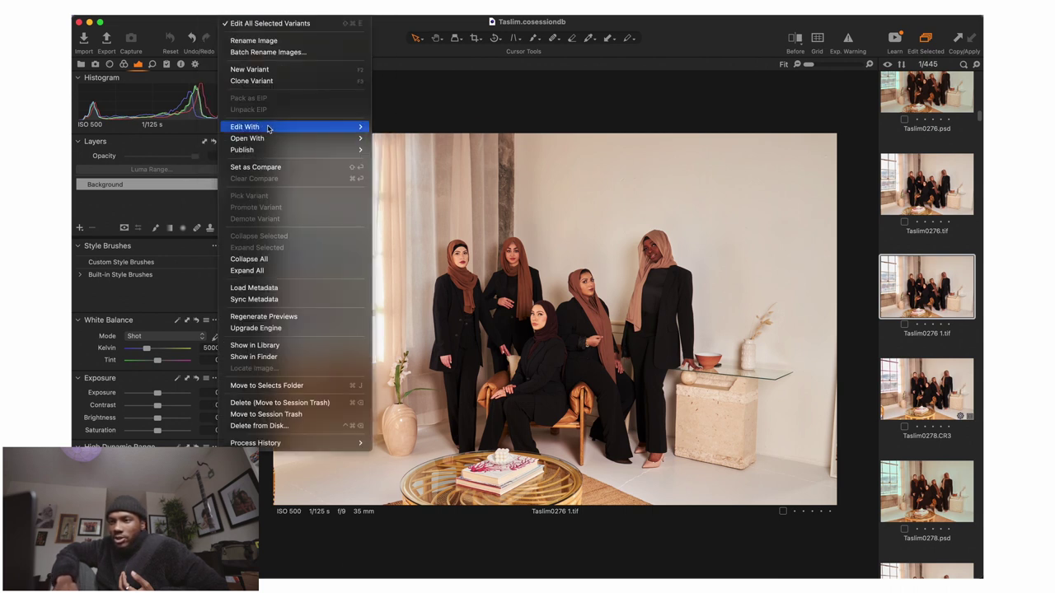
mouse_move(271, 128)
click(420, 130)
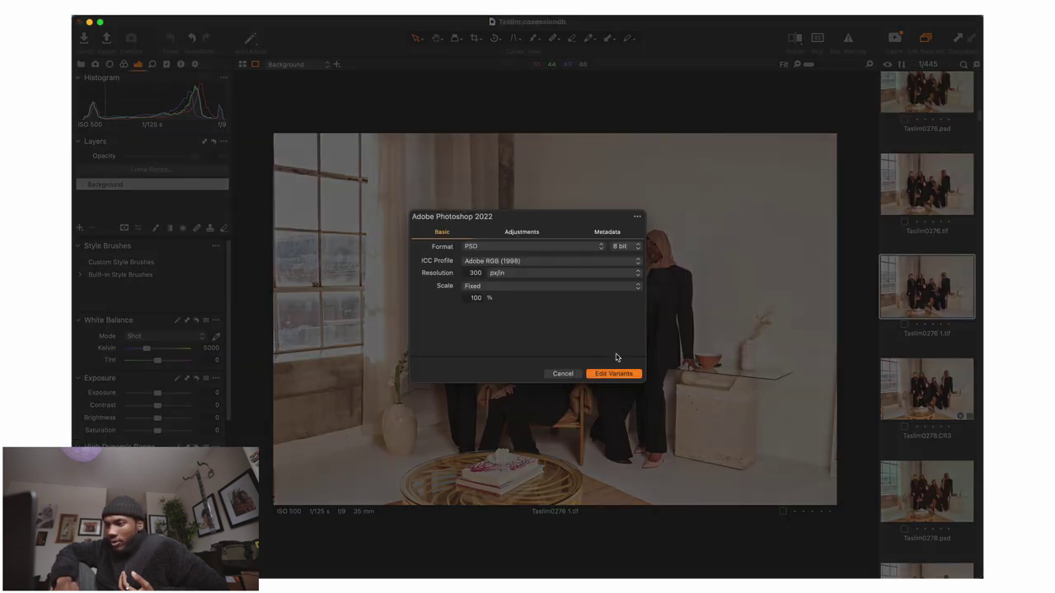
click(614, 374)
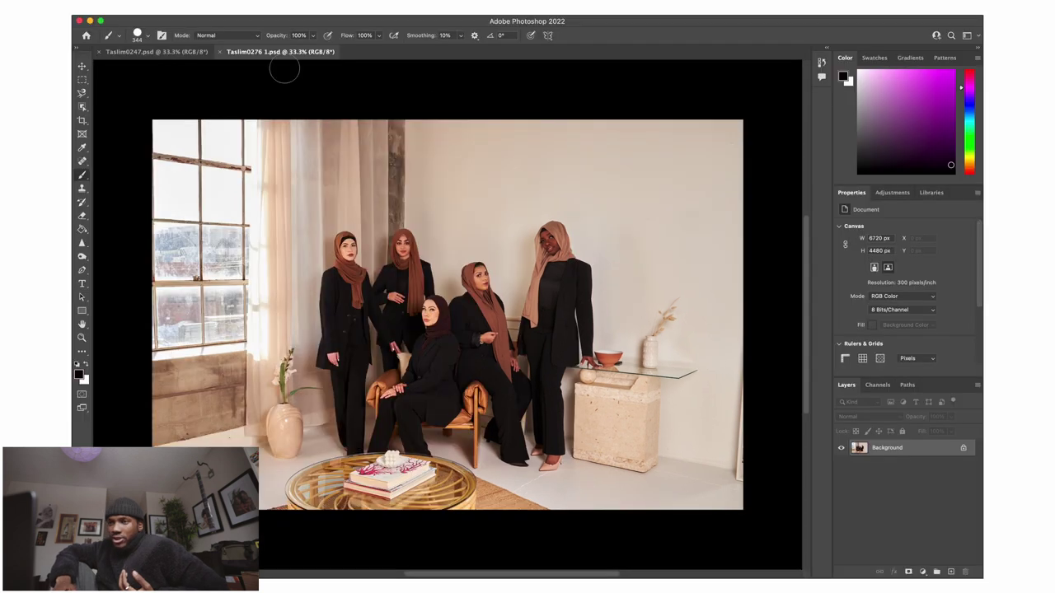
Check the Taslim0247.psd document, return to Taslim0276 1.psd and open the Dehancer Film filter on it
click(157, 51)
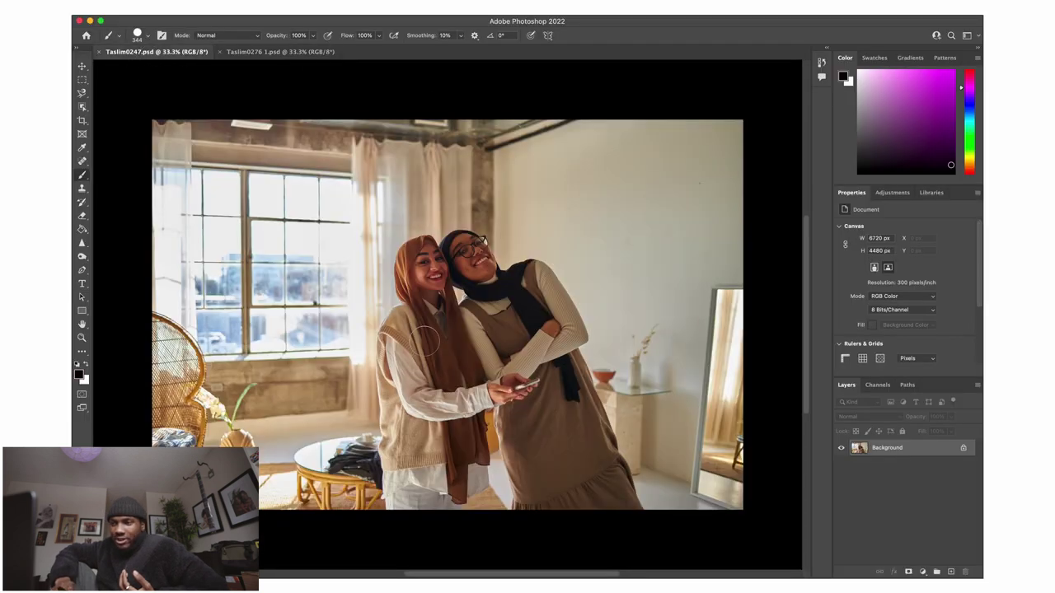
click(281, 52)
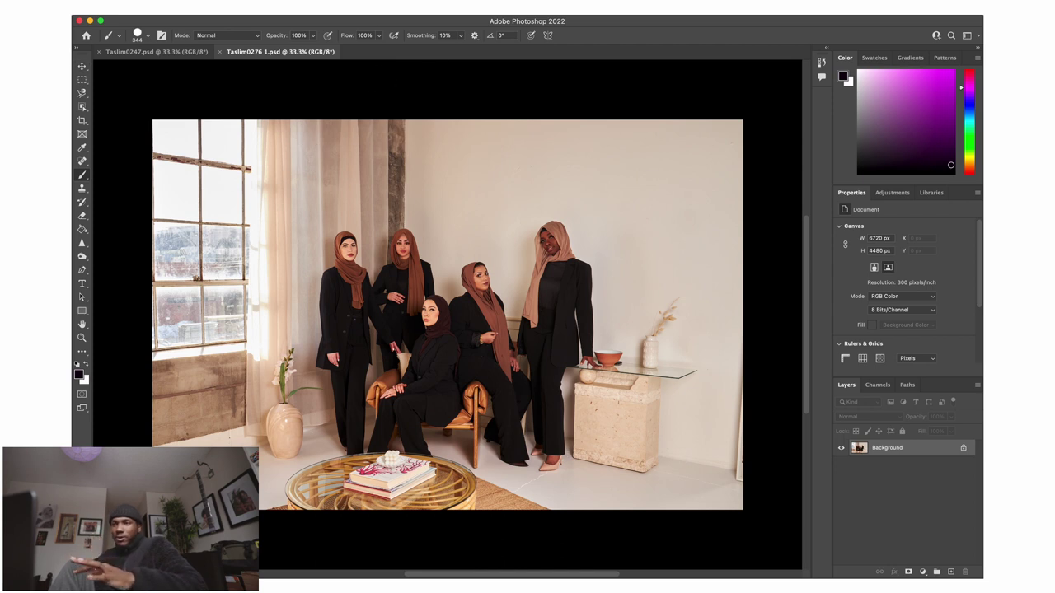
click(320, 14)
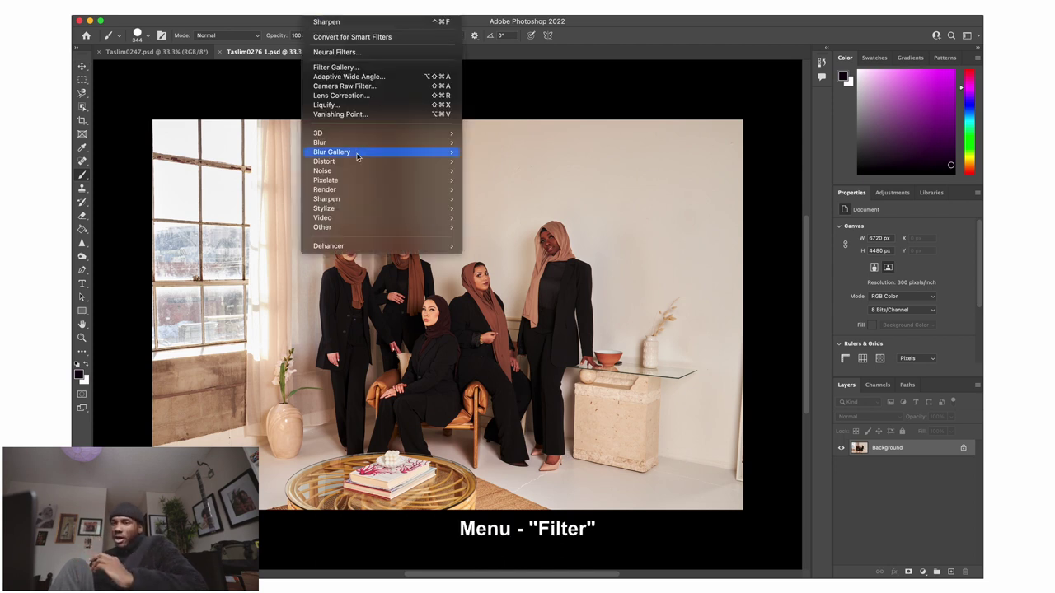
mouse_move(377, 32)
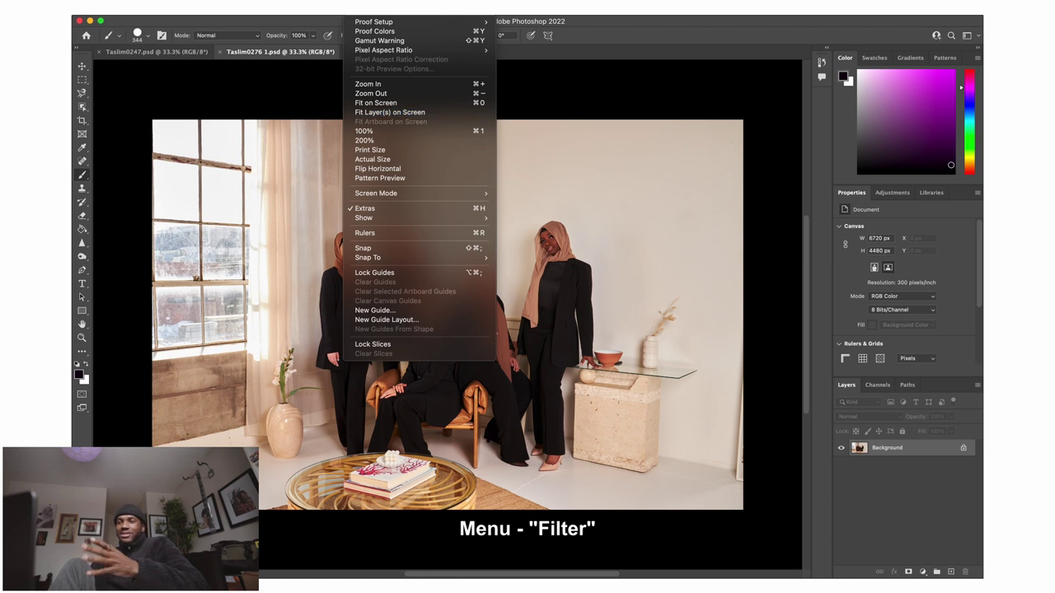
mouse_move(286, 9)
mouse_move(321, 10)
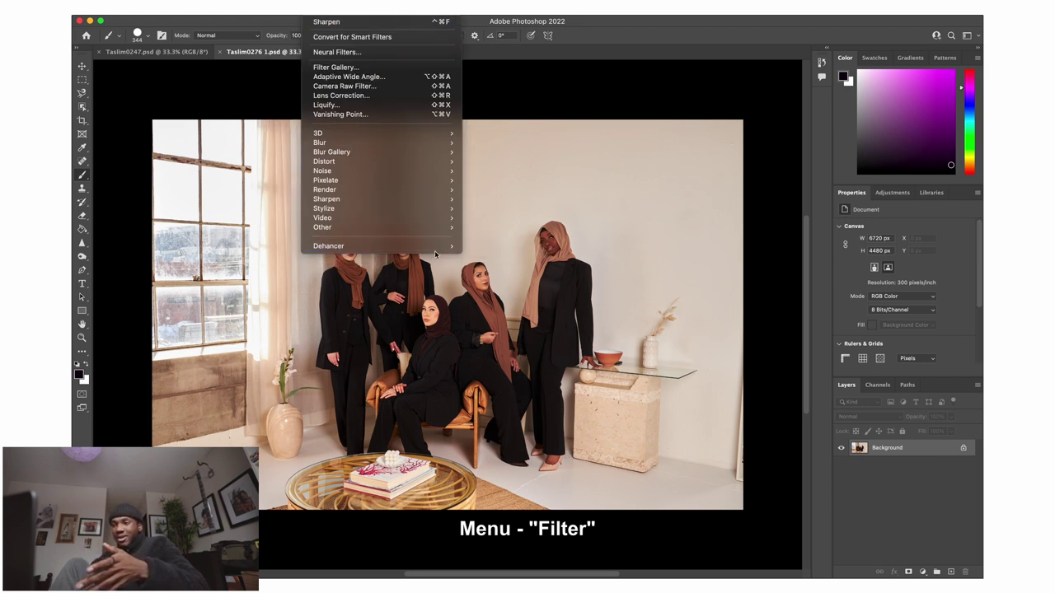
mouse_move(440, 247)
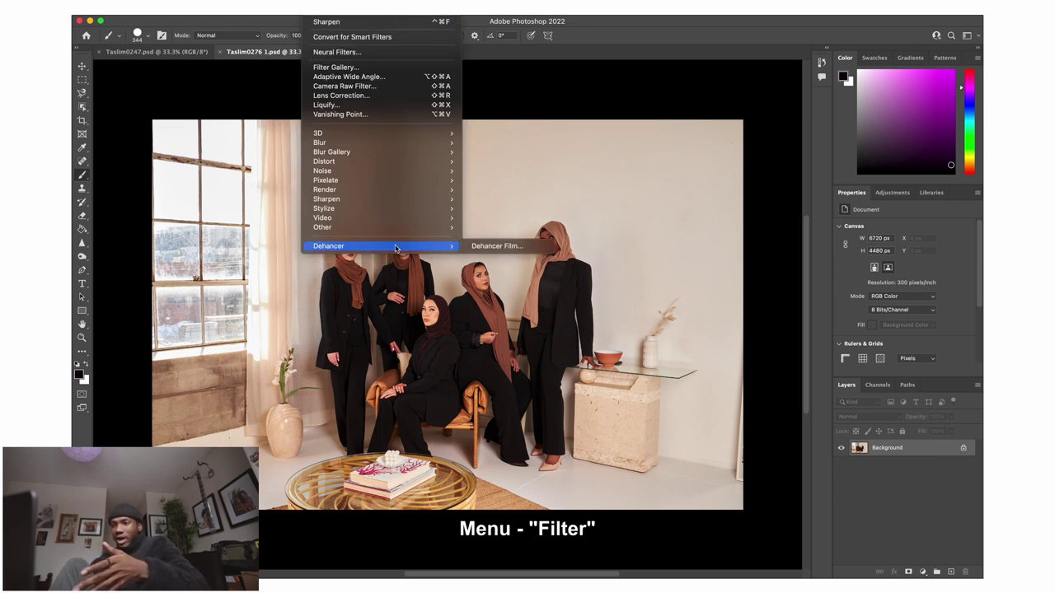
click(498, 249)
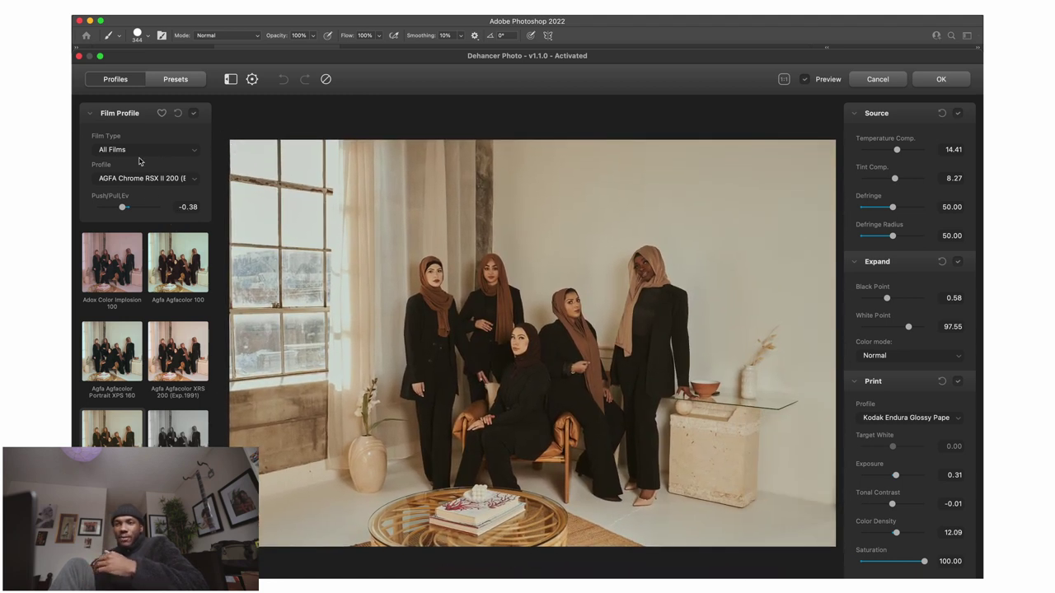
Set the film type to Color Negative in the Film Profile settings
click(142, 153)
click(134, 171)
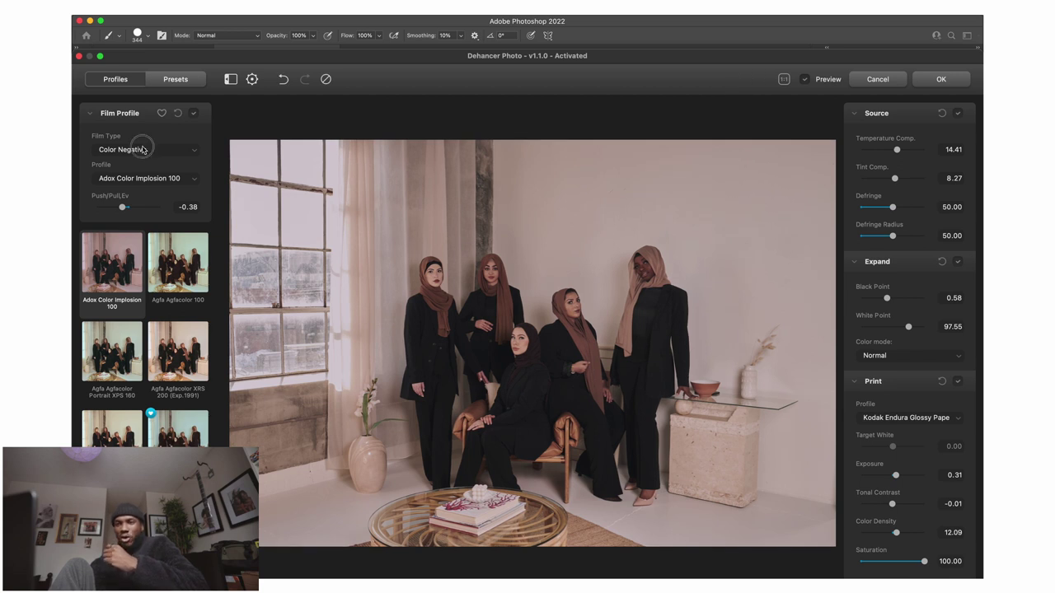
click(141, 150)
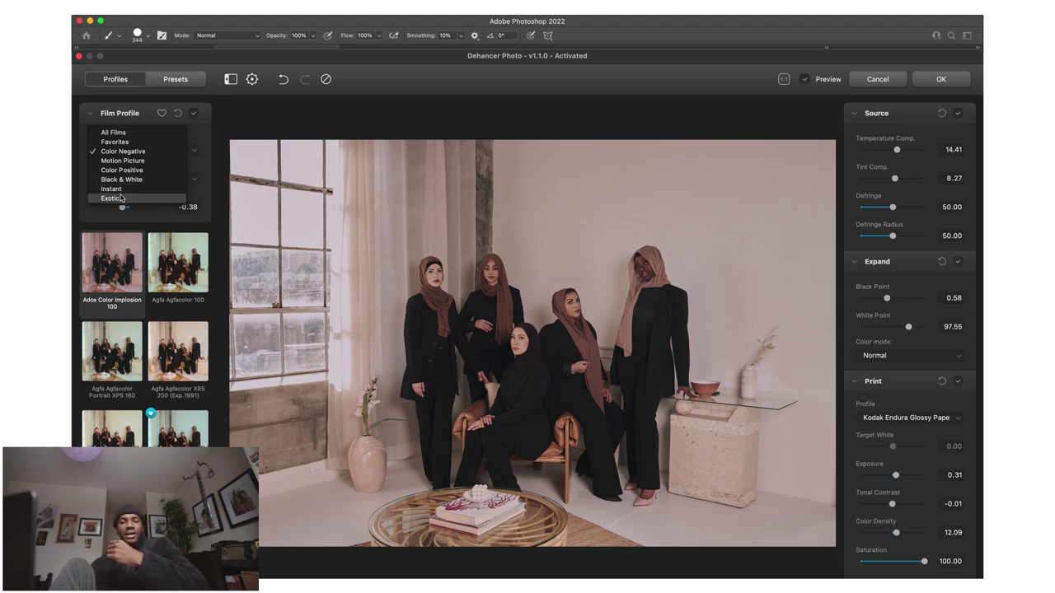
click(139, 153)
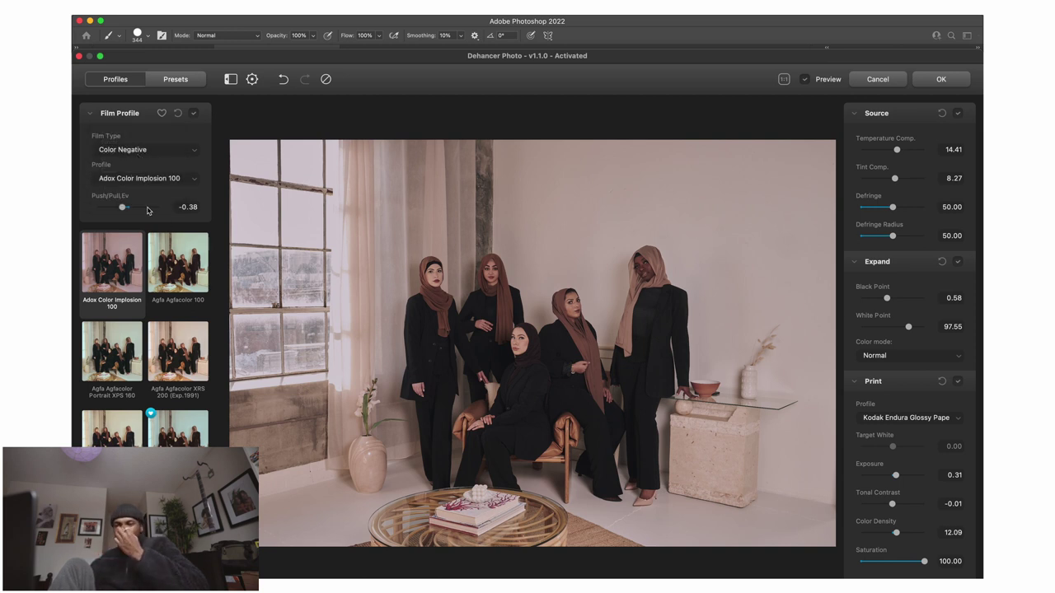
Try the Kodak Portra 400, Kodak Portra 160, Fujicolor Superia 1600 and Fujicolor Superia 200 film profiles on the photo
click(151, 178)
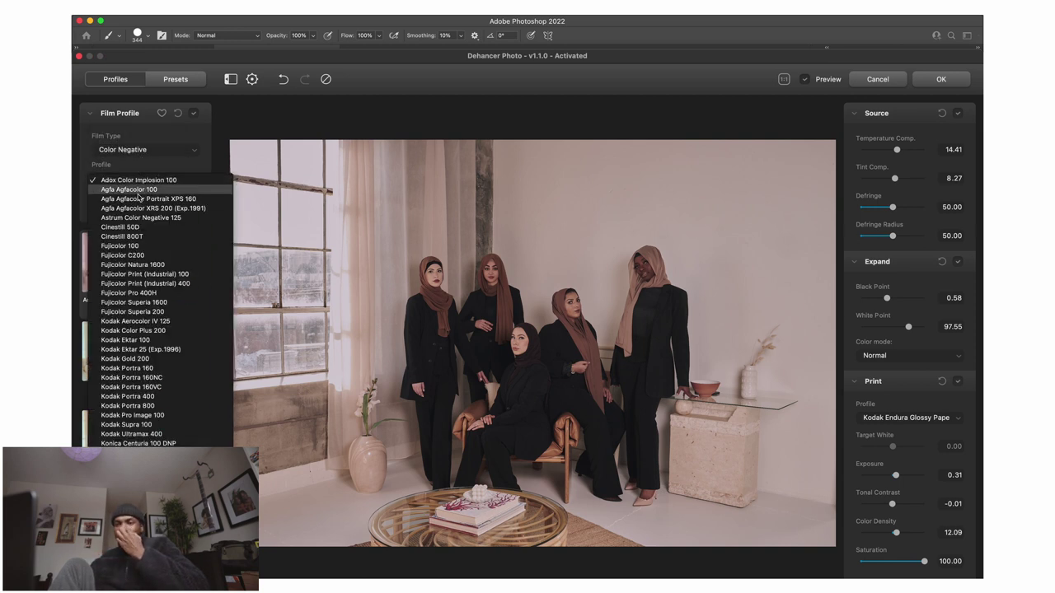
click(161, 396)
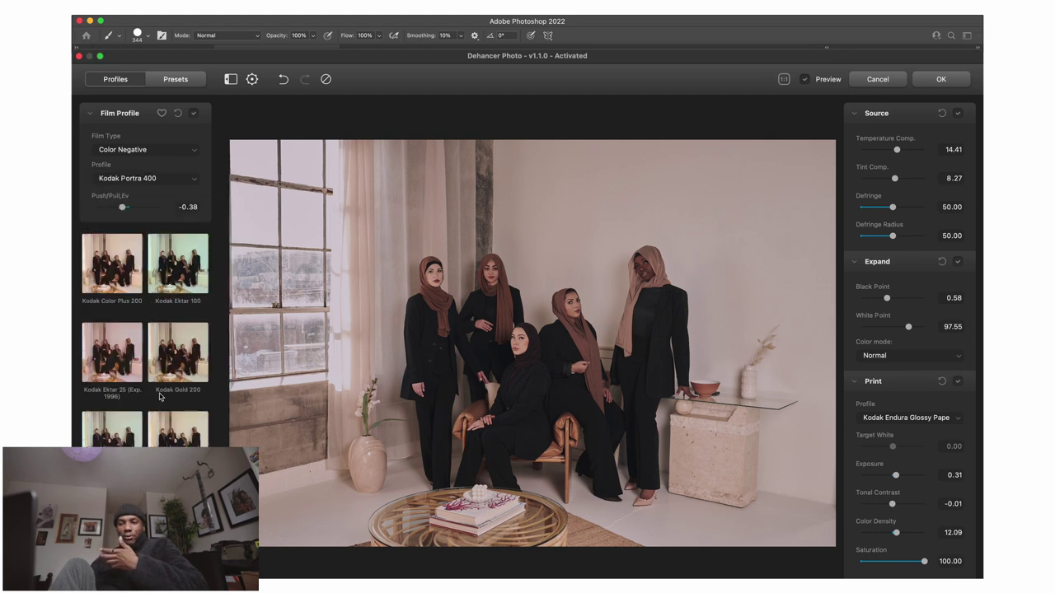
click(156, 178)
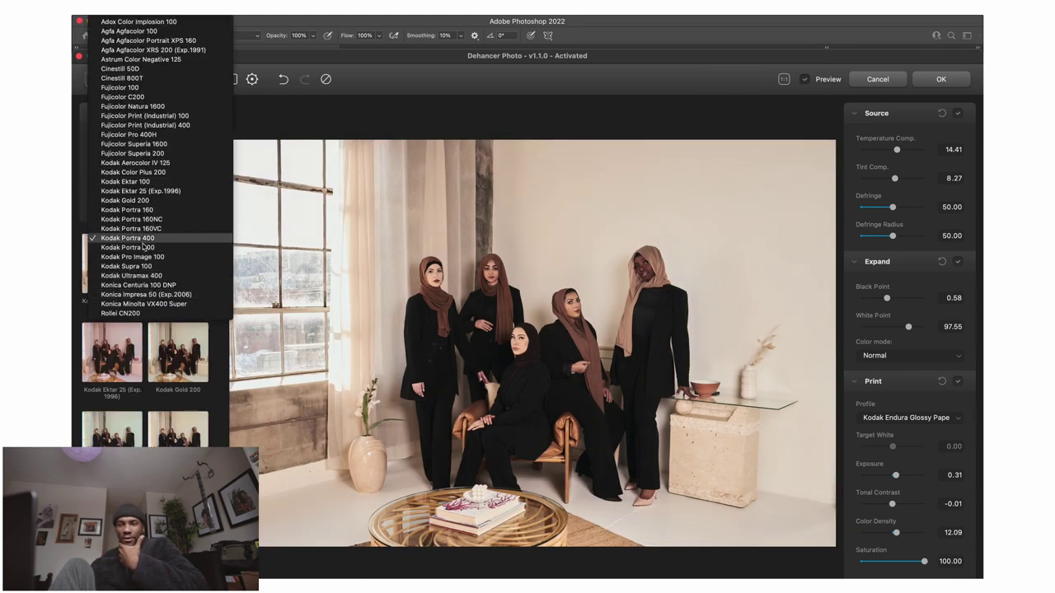
click(152, 211)
click(152, 178)
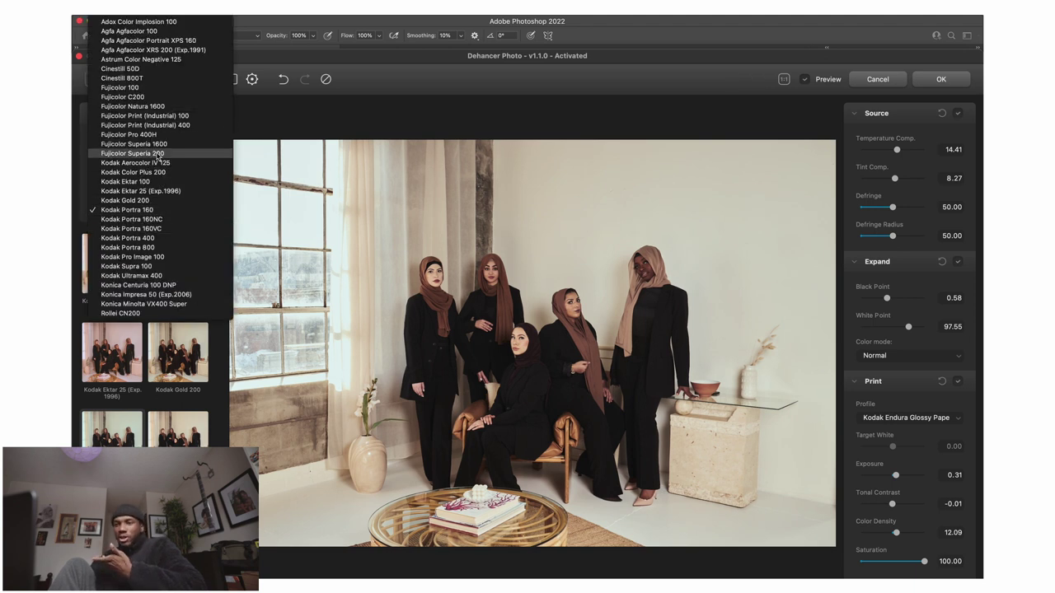
click(147, 144)
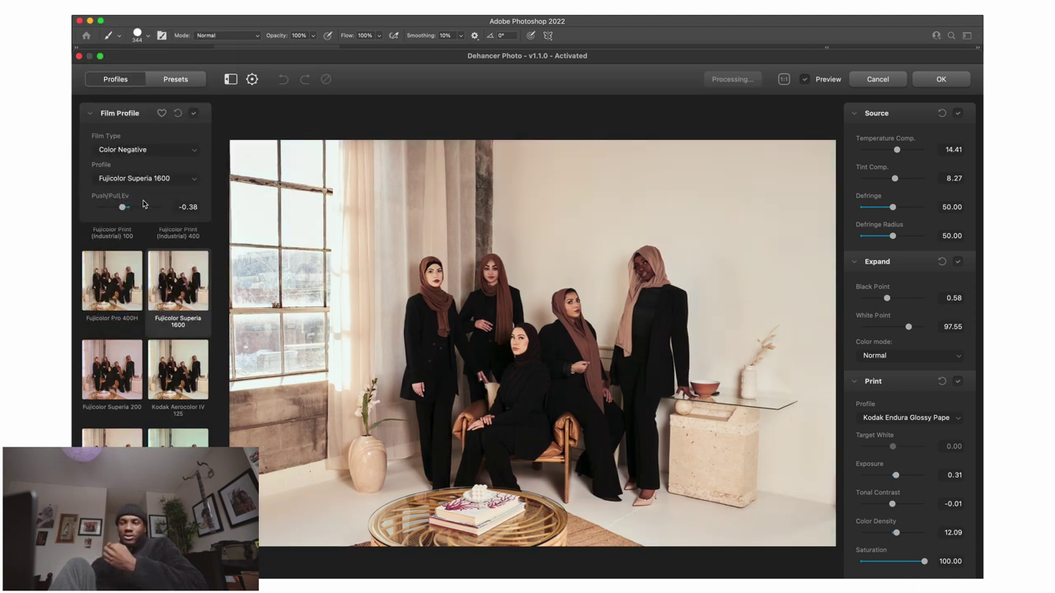
click(146, 179)
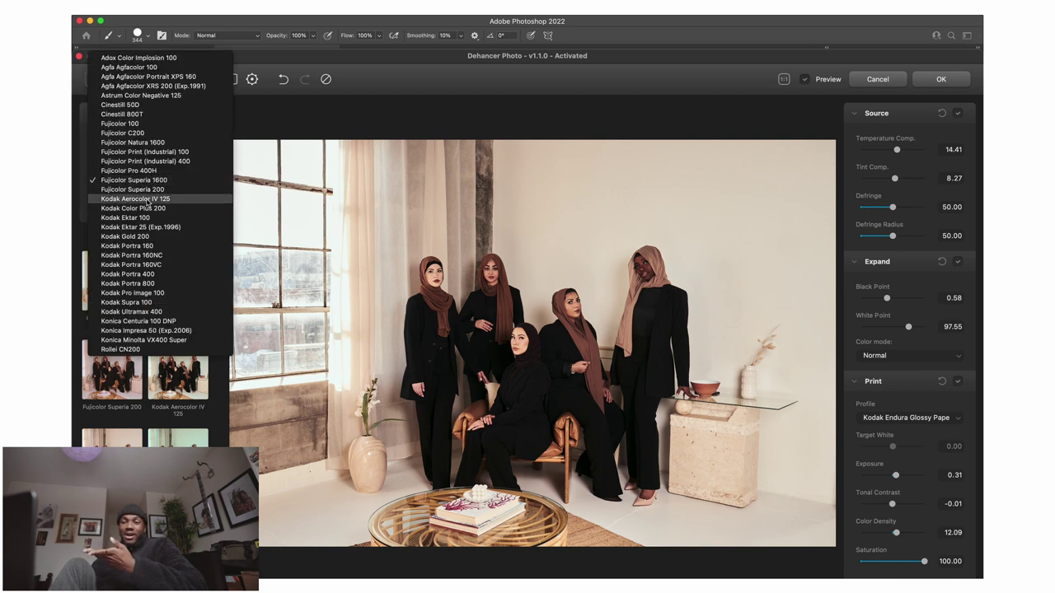
click(152, 189)
Apply the Kodak Portra 400 film profile and set Push/Pull to -0.12 EV
click(159, 183)
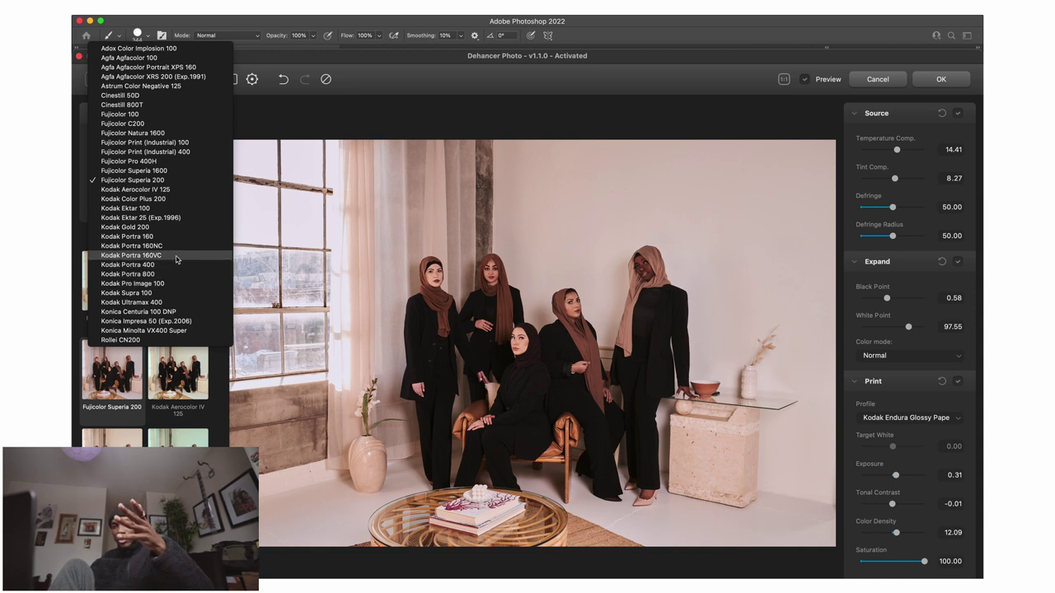
click(132, 264)
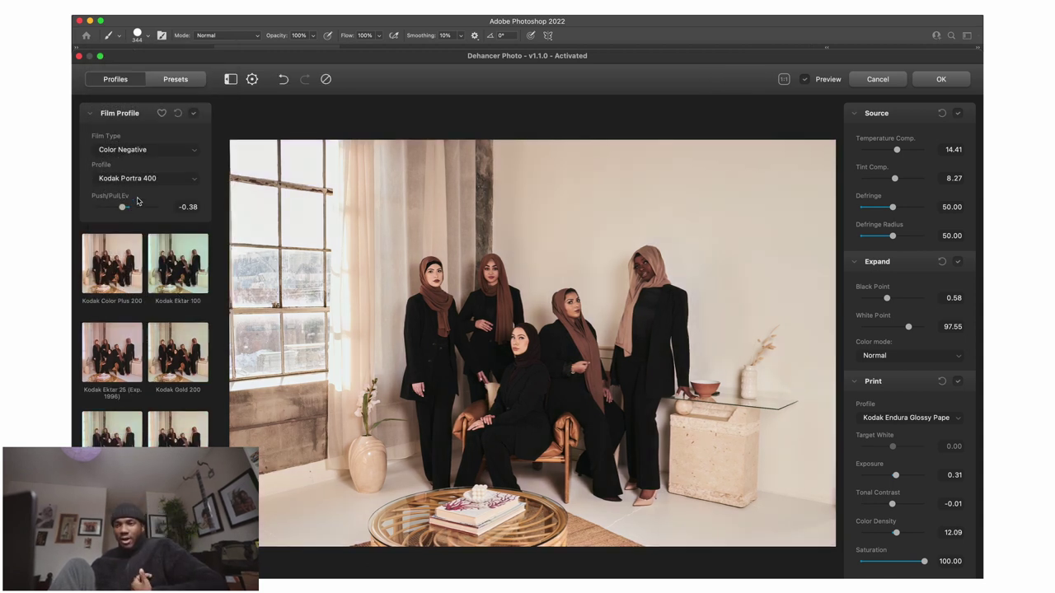
mouse_move(122, 208)
mouse_down()
mouse_move(156, 200)
mouse_move(88, 183)
mouse_move(171, 209)
mouse_move(75, 199)
mouse_move(140, 209)
mouse_move(127, 208)
mouse_up()
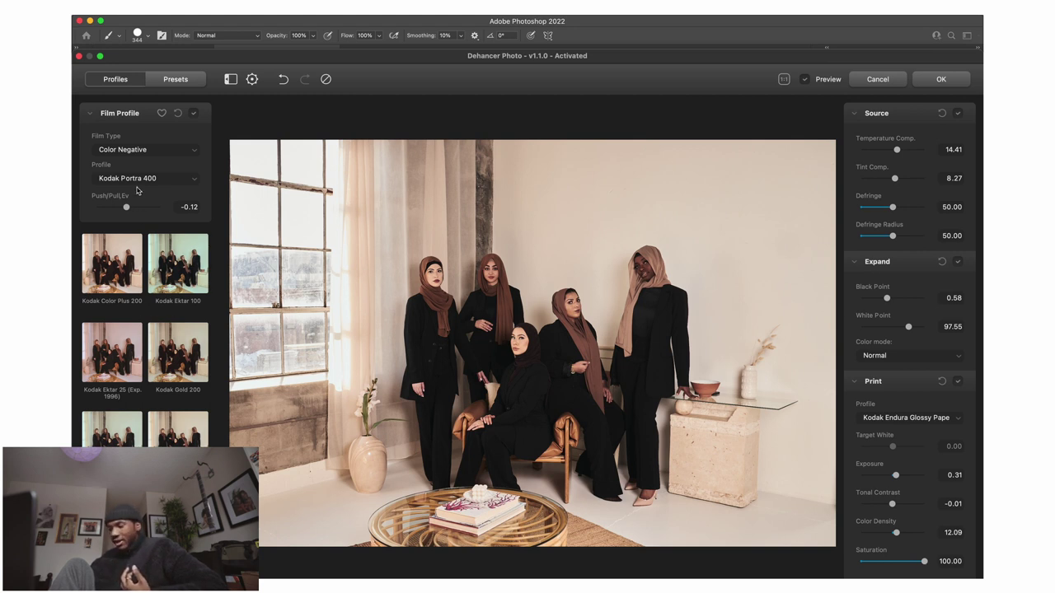
Apply the Kodak Color Plus 200 film profile and set Push/Pull to 0
click(113, 272)
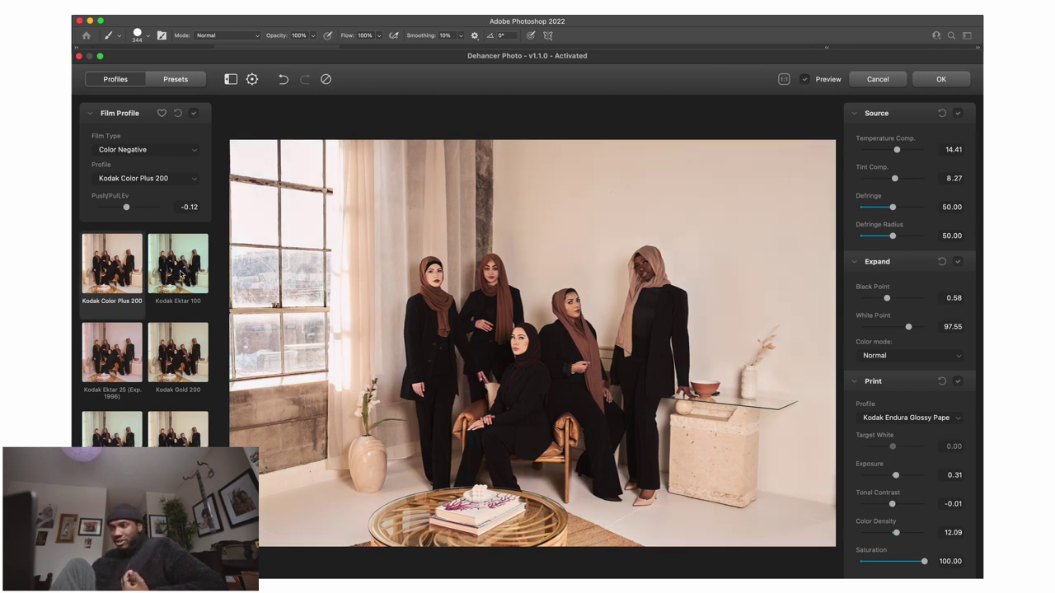
click(195, 208)
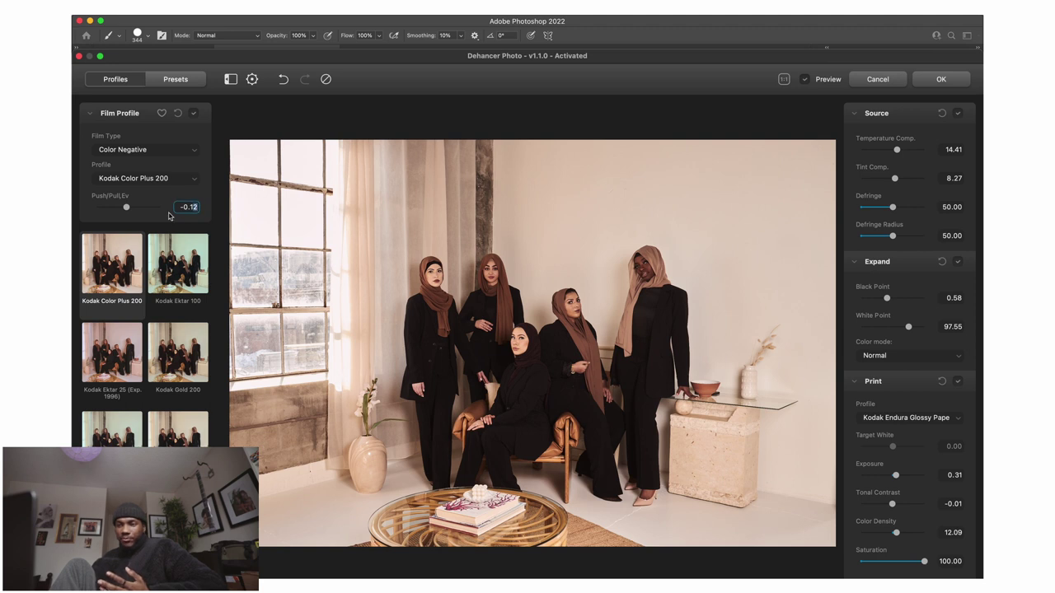
text(-00)
key(BackSpace)
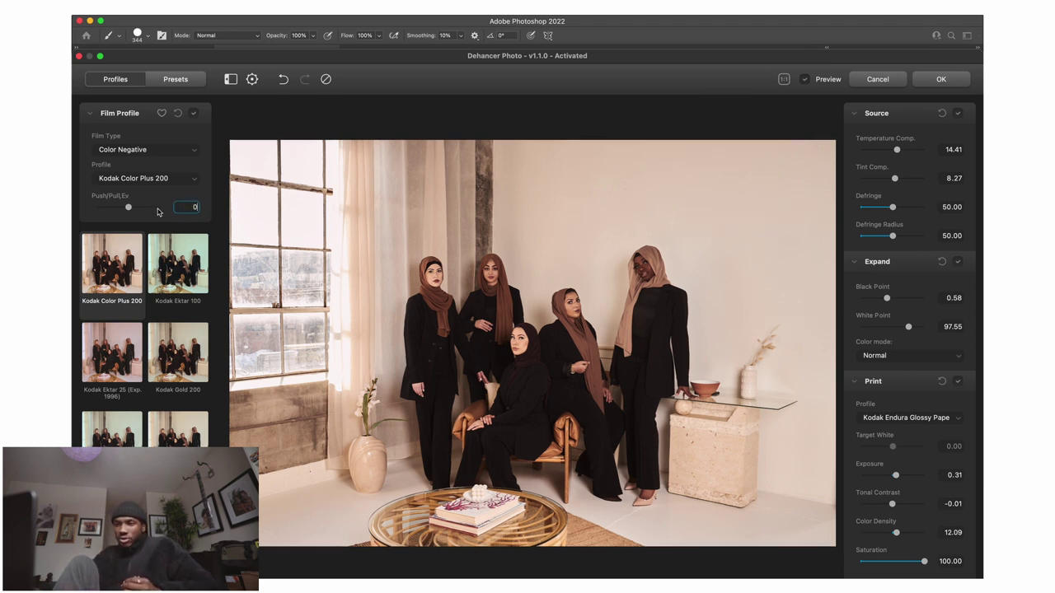
Try the Kodak Ektar 100, Kodak Gold 200 and Kodak Ektar 25 (Exp.1996) film profiles on the photo
click(179, 280)
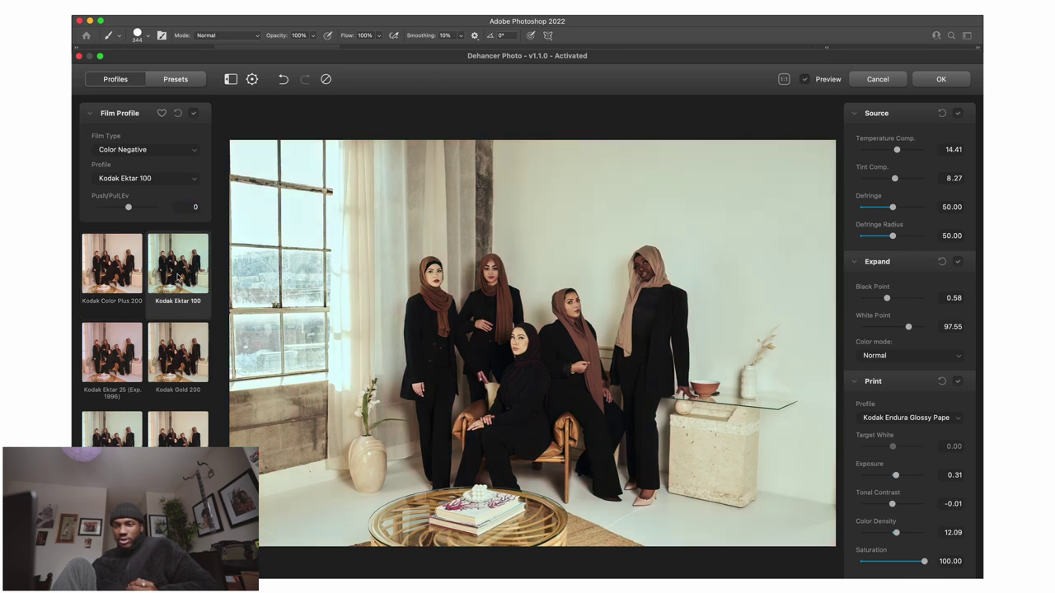
click(178, 373)
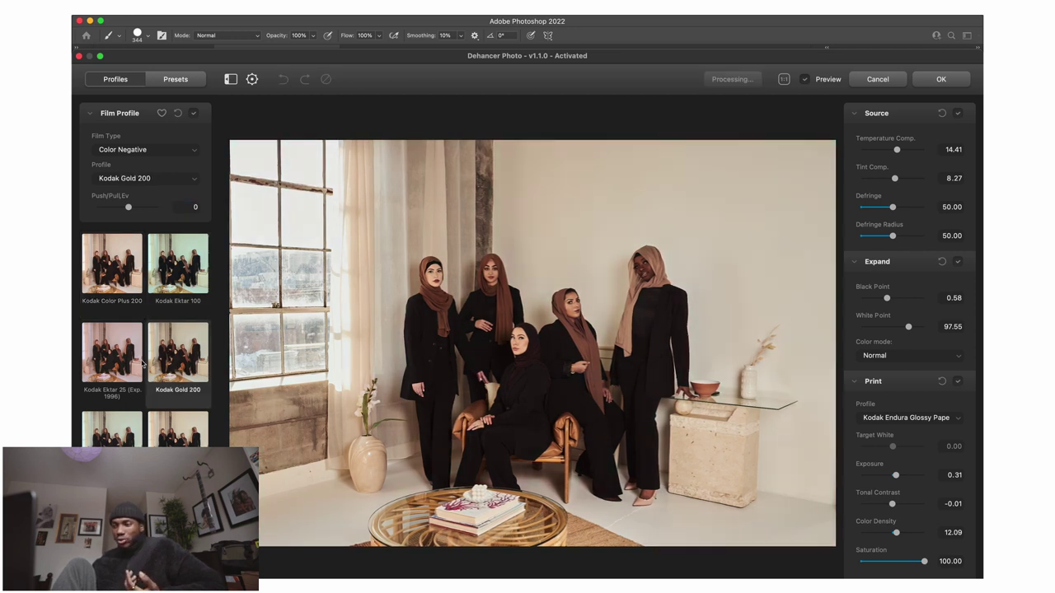
click(114, 353)
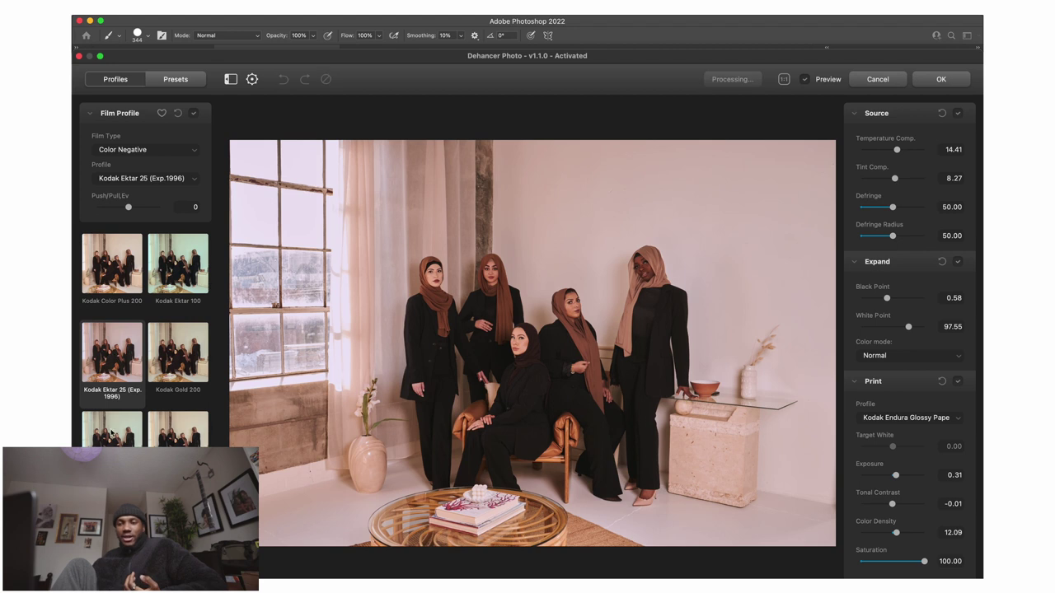
Apply the Fujicolor Pro 400H film profile and raise Push/Pull to 1.48 EV
scroll(117, 382, up, 10)
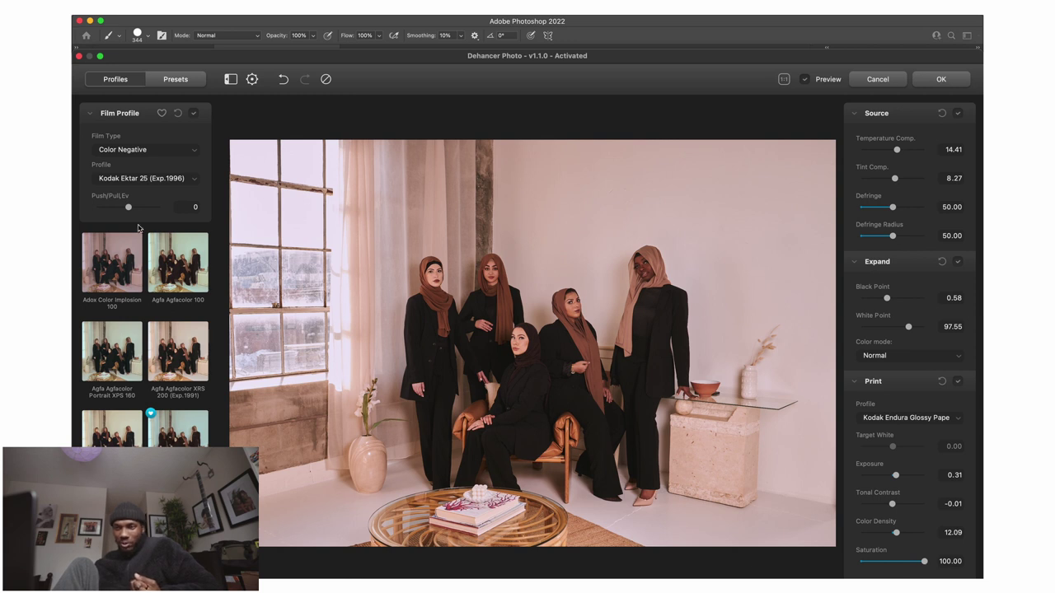
scroll(175, 284, down, 5)
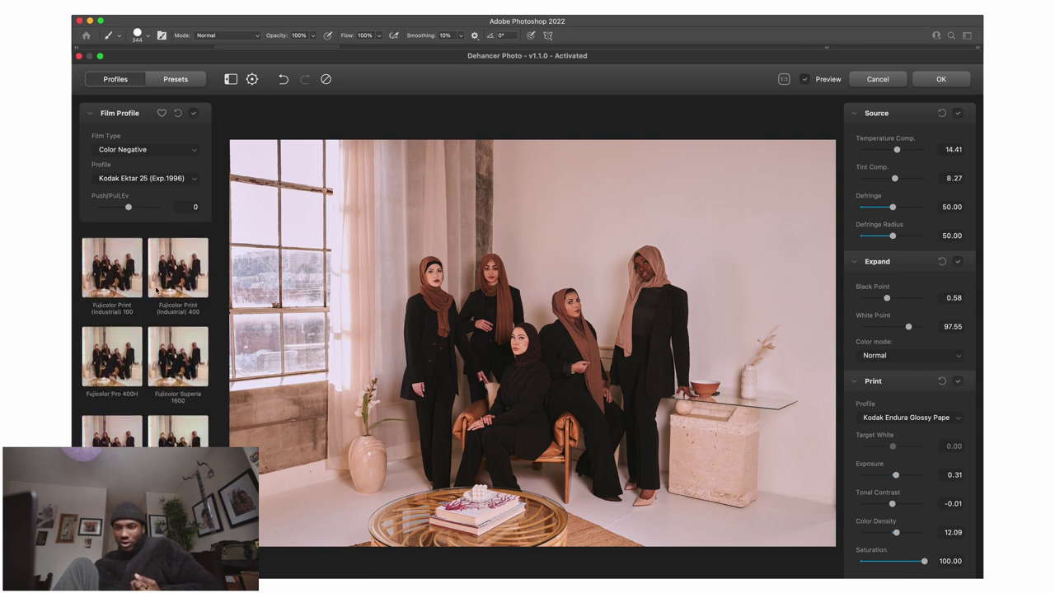
scroll(104, 377, down, 2)
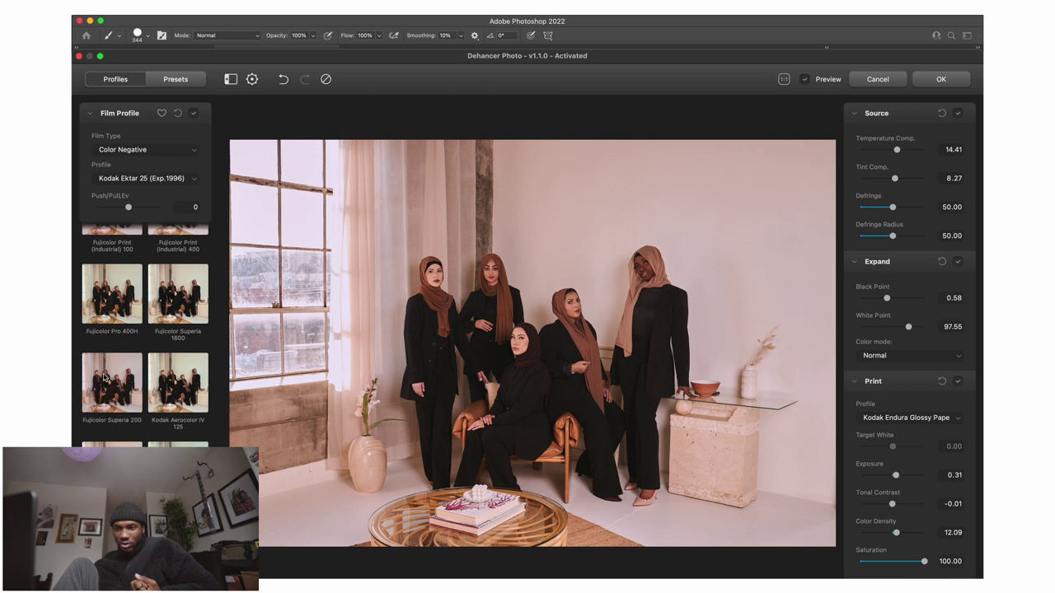
click(122, 306)
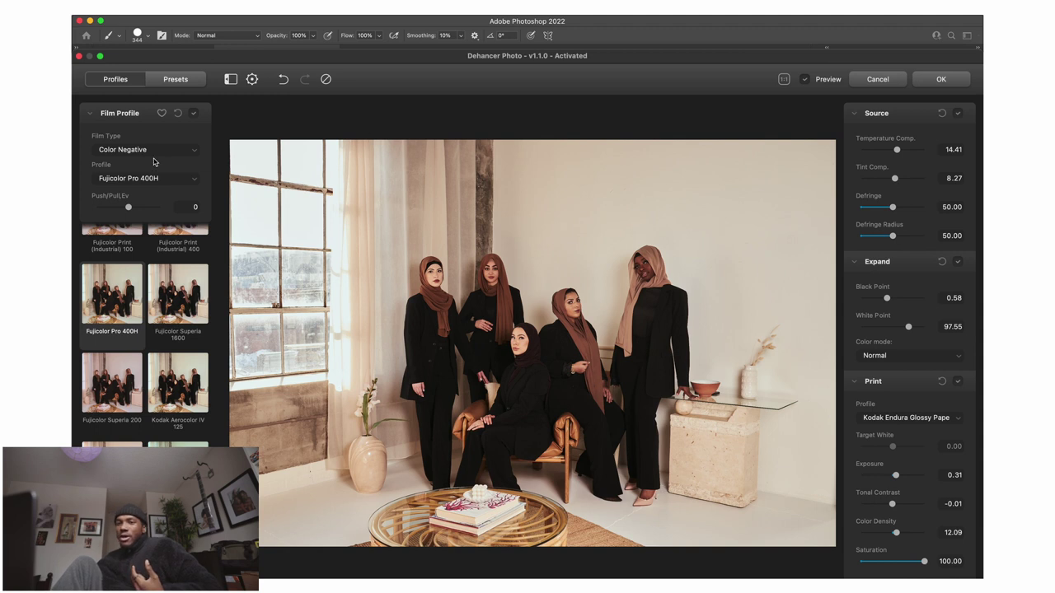
drag(129, 212, 151, 206)
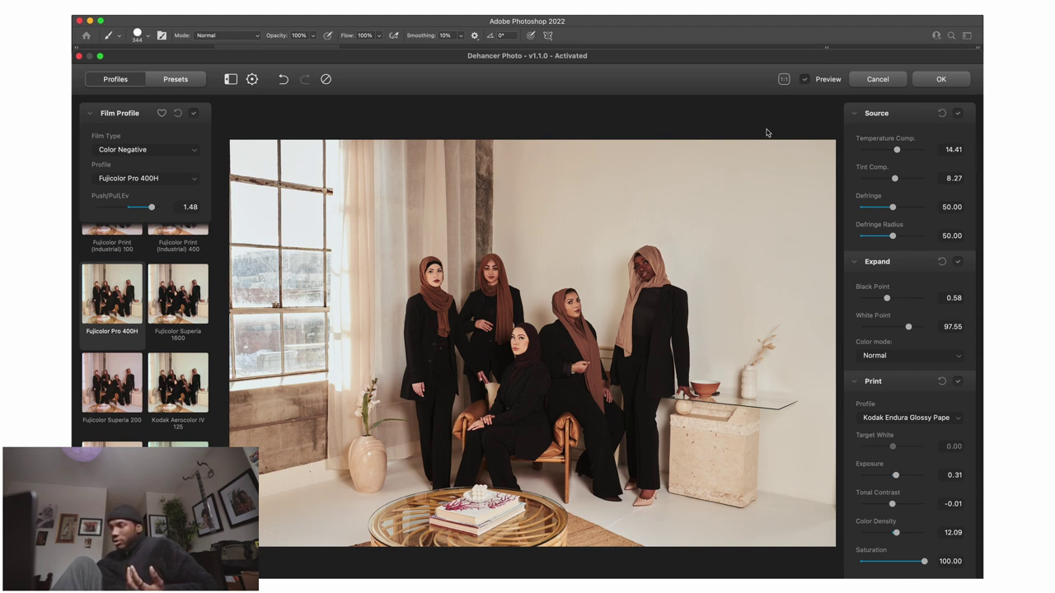
Warm the source image by setting temperature compensation to 23.46 and tint compensation to 18.61
drag(897, 153, 901, 183)
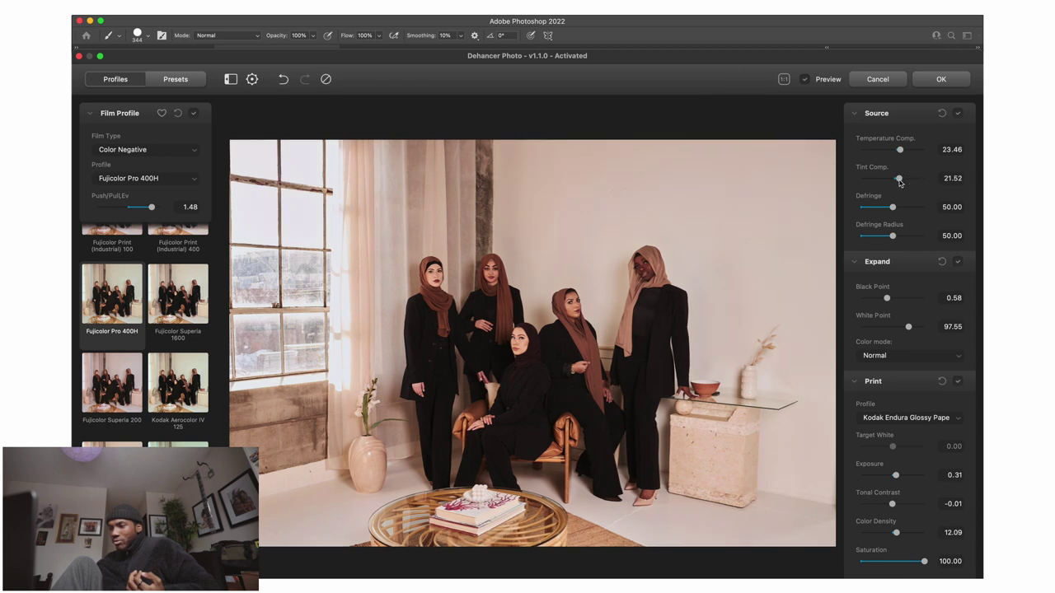
mouse_move(894, 180)
mouse_down()
mouse_move(882, 180)
mouse_move(898, 180)
mouse_up()
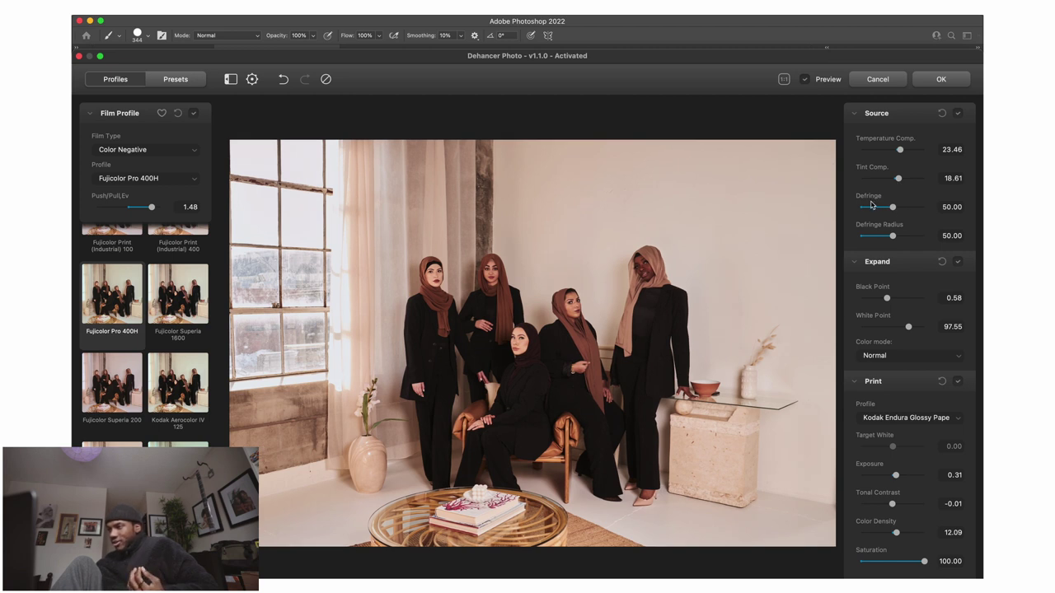
Try higher Defringe and Defringe Radius values for the source, and return both to 50
mouse_move(890, 215)
mouse_down()
mouse_move(907, 210)
mouse_move(882, 211)
mouse_move(896, 207)
mouse_up()
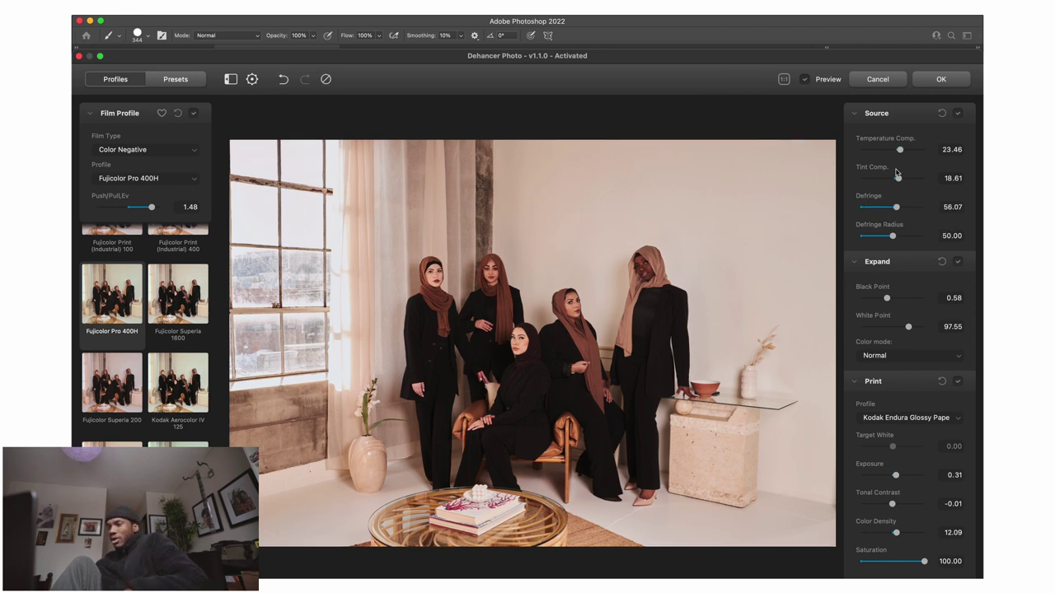
mouse_move(893, 236)
mouse_down()
mouse_move(872, 240)
mouse_move(909, 237)
mouse_move(897, 237)
mouse_up()
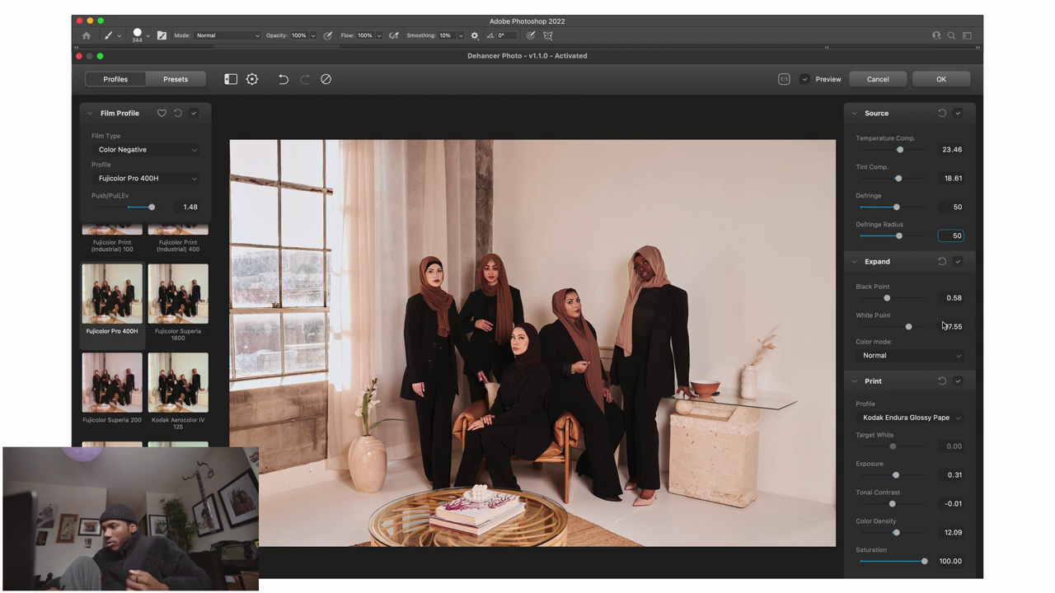
click(905, 267)
click(904, 269)
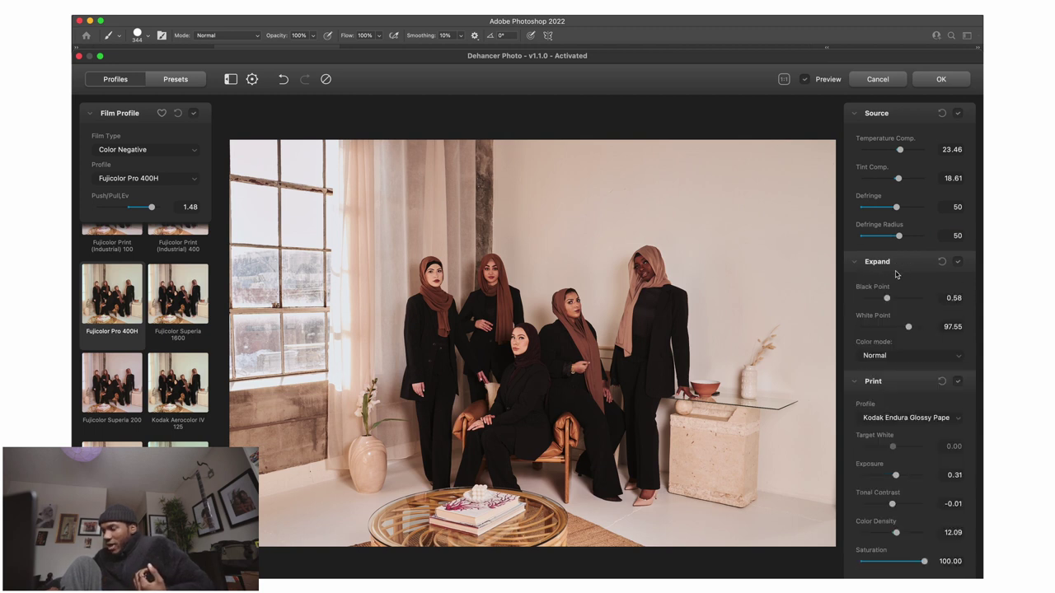
Collapse the Print, Film Grain, Color Head, Halation, Bloom, Vignette and Source sections, keeping only the Expand settings open
click(861, 385)
click(858, 421)
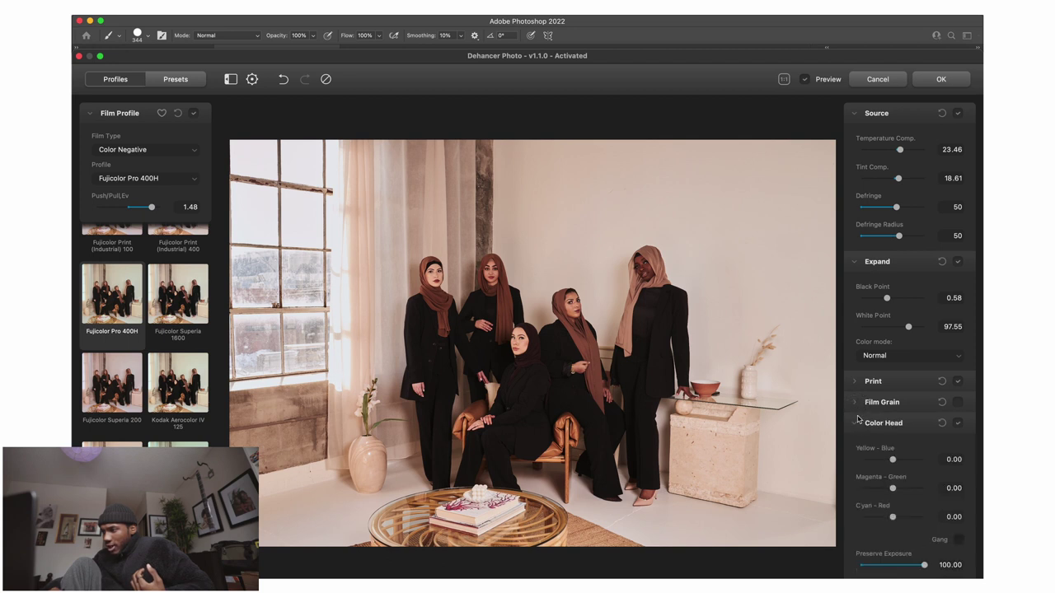
click(859, 424)
click(864, 447)
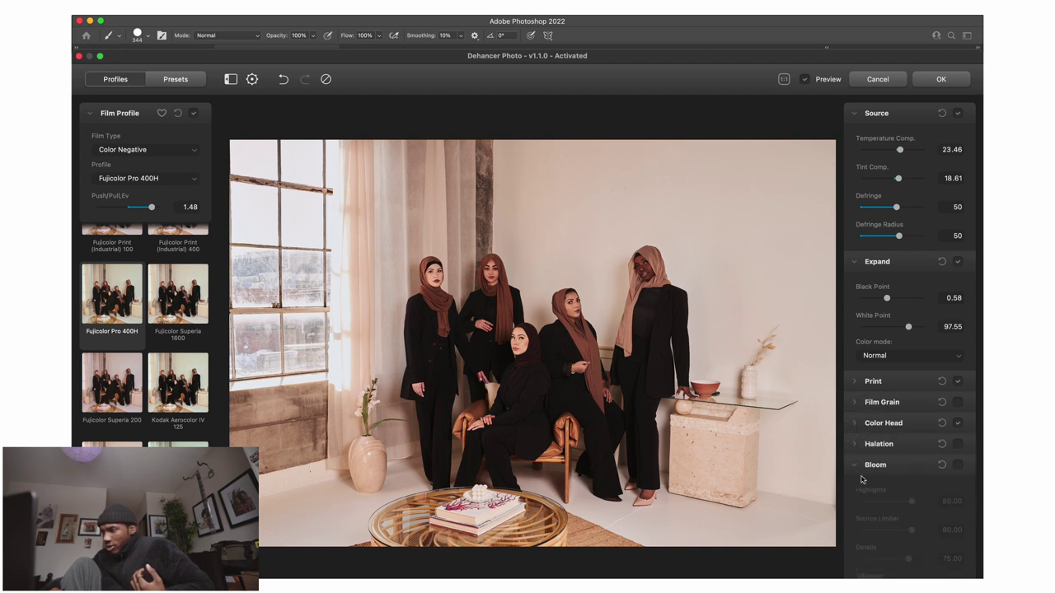
click(858, 467)
scroll(857, 478, down, 1)
click(858, 467)
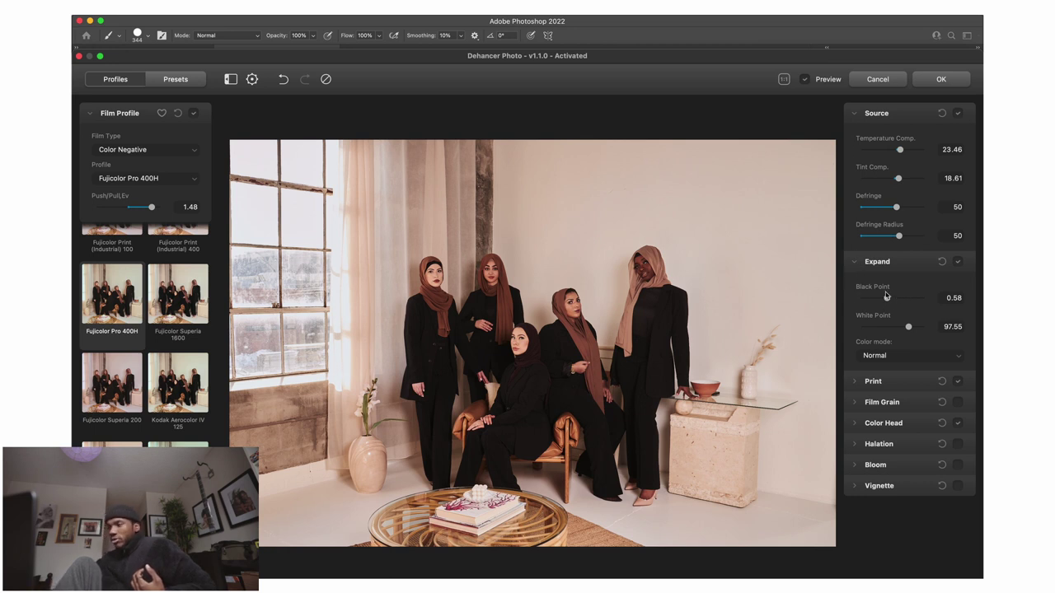
click(862, 110)
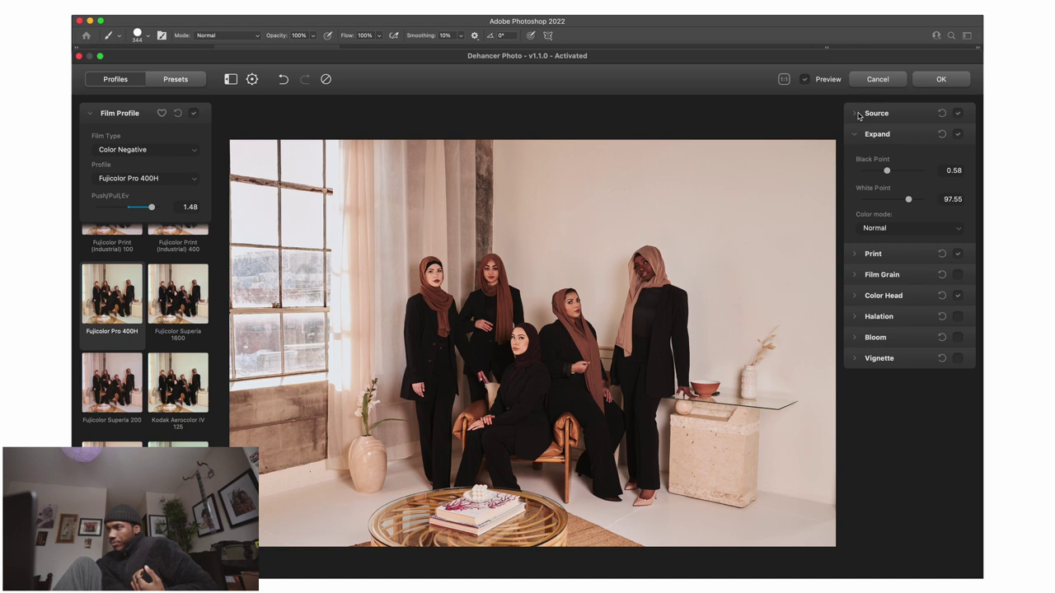
Set the Expand black point to -4.33 and the white point to 94.58
click(886, 170)
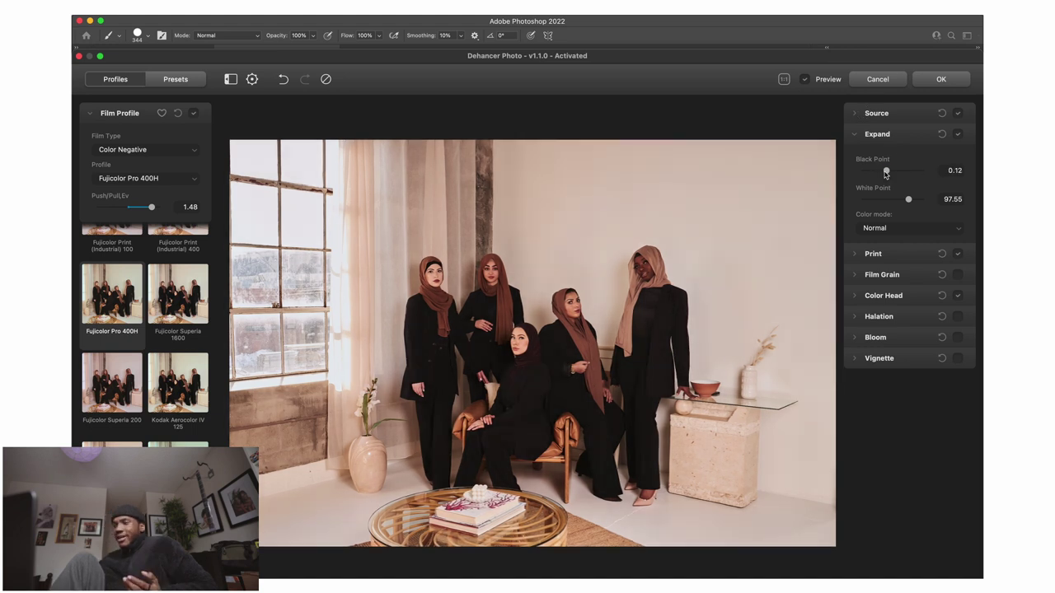
drag(885, 169, 876, 170)
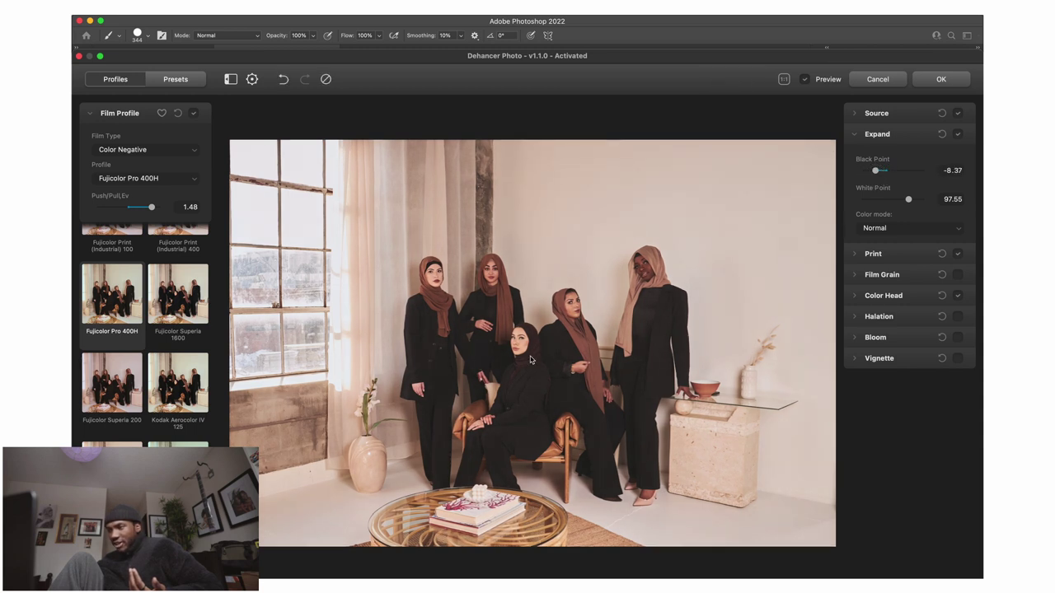
drag(877, 171, 882, 173)
drag(908, 206, 907, 203)
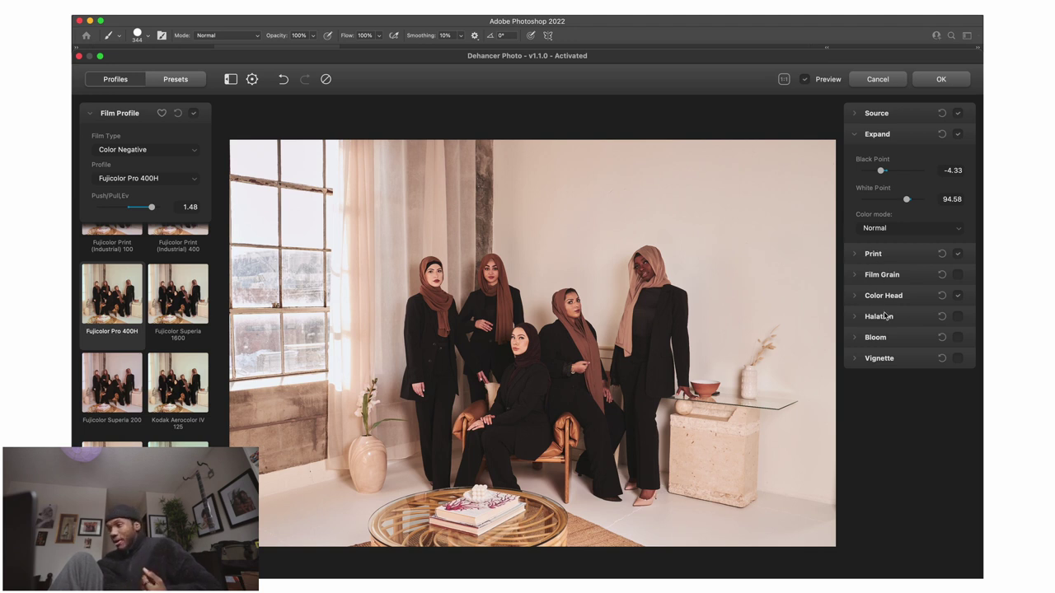
Keep the Kodak Endura Glossy Paper print profile and raise the print's tonal contrast to 5.43
click(874, 253)
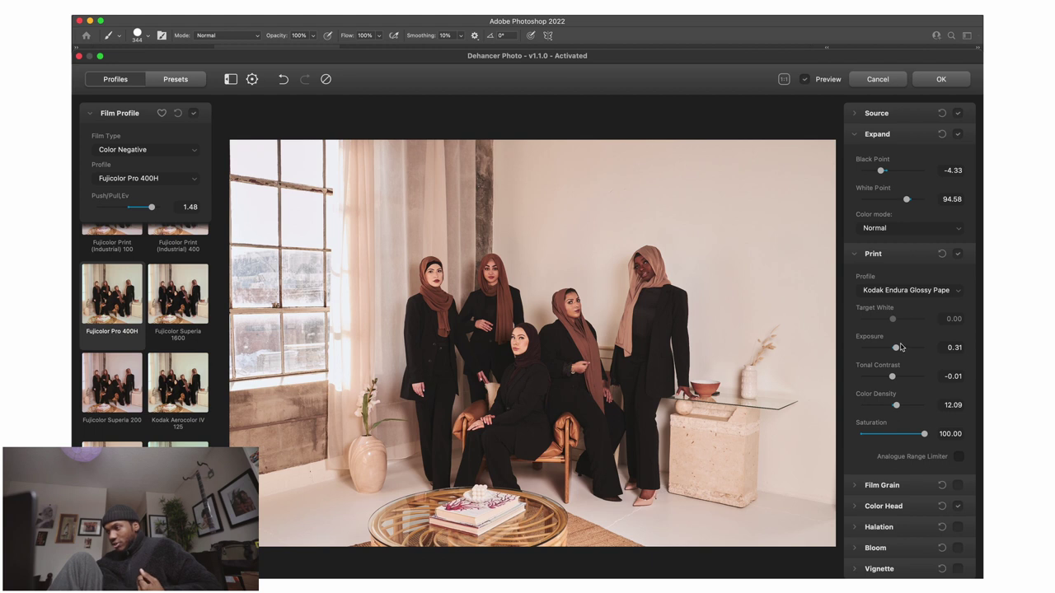
click(854, 135)
click(921, 195)
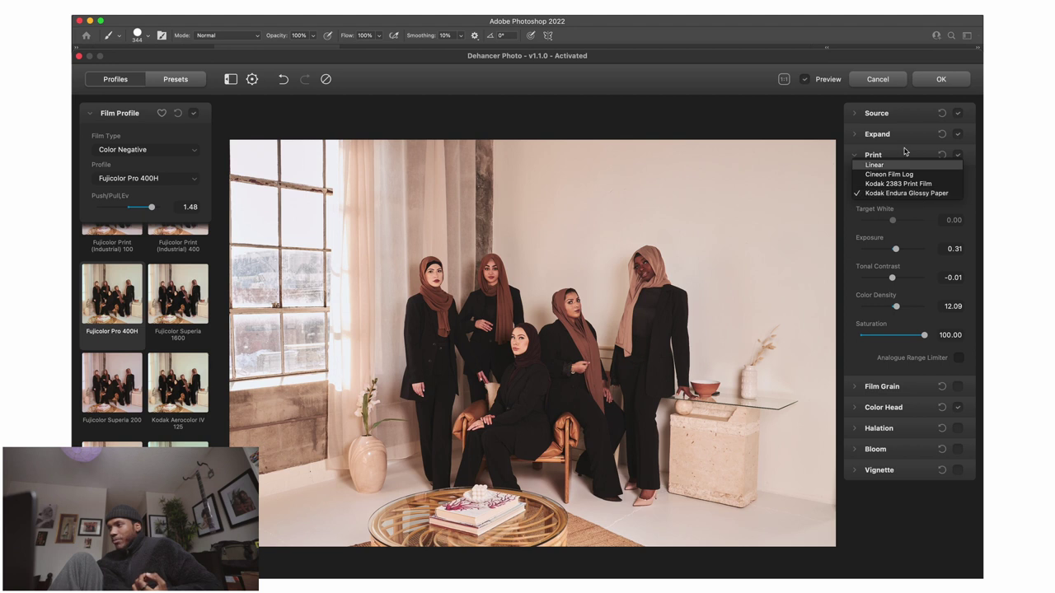
click(929, 216)
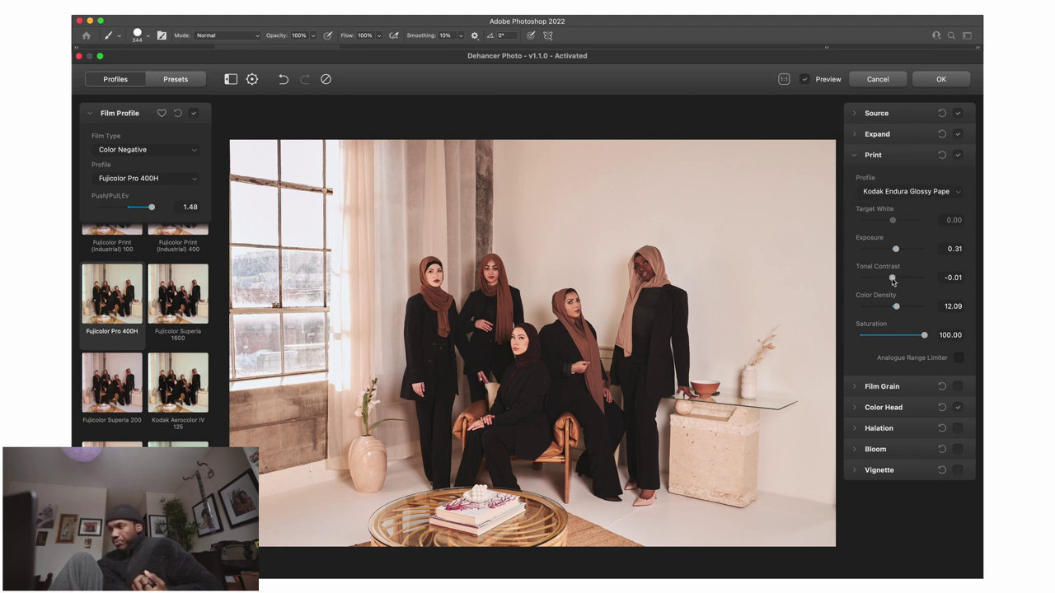
drag(894, 281, 896, 279)
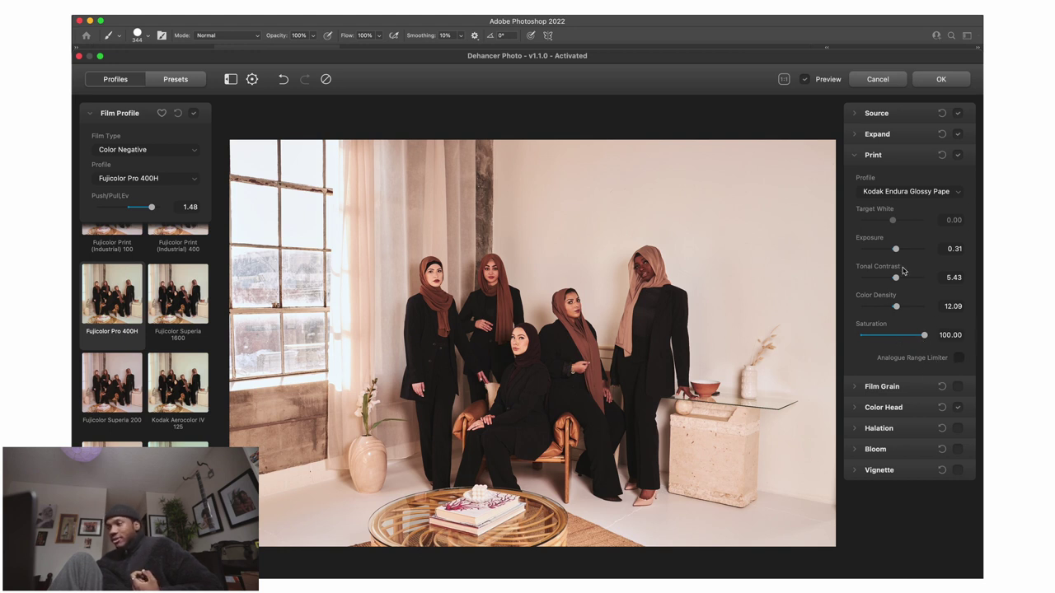
click(855, 155)
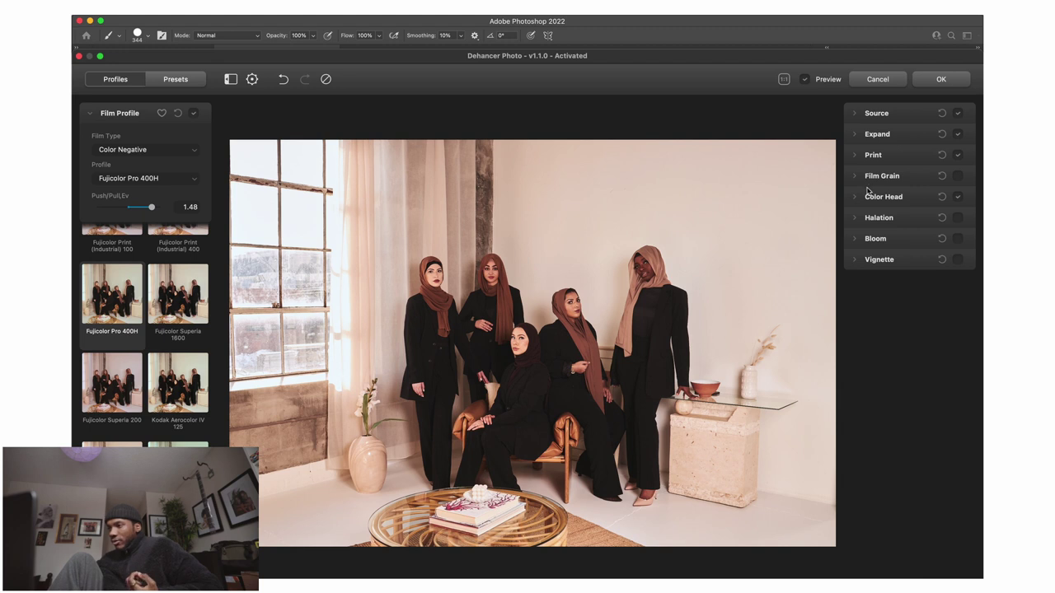
Enable Film Grain, set its size to 5.07 and amount to 13.23, and raise the grain resolution
click(960, 178)
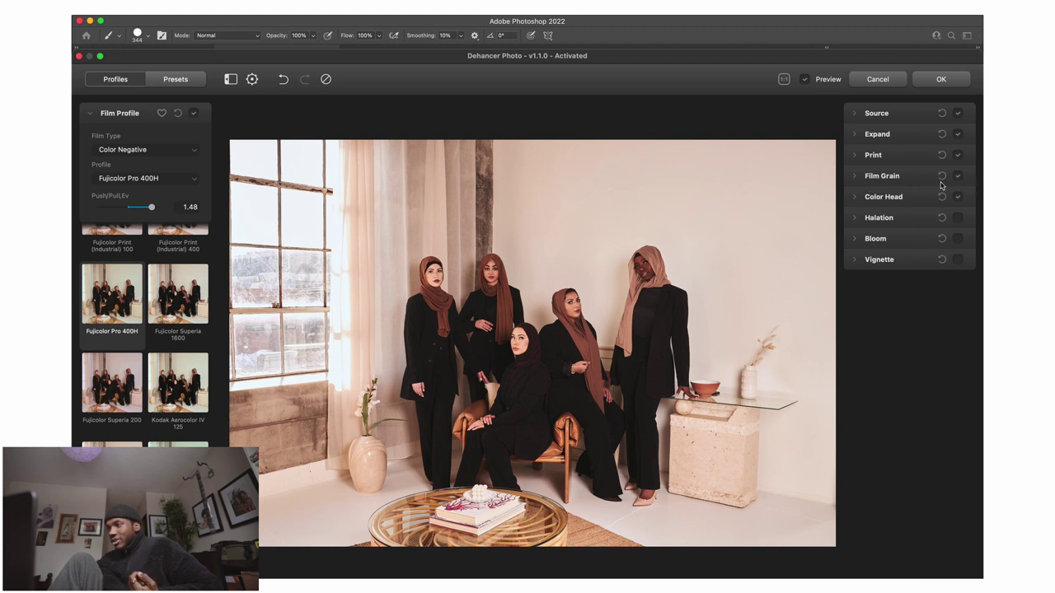
click(855, 178)
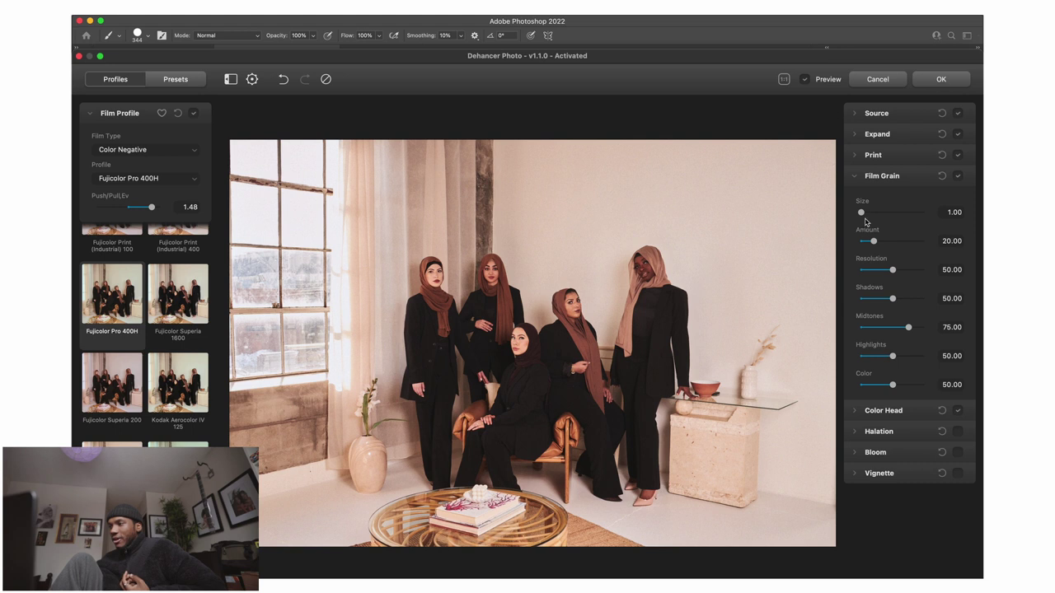
drag(864, 214, 891, 230)
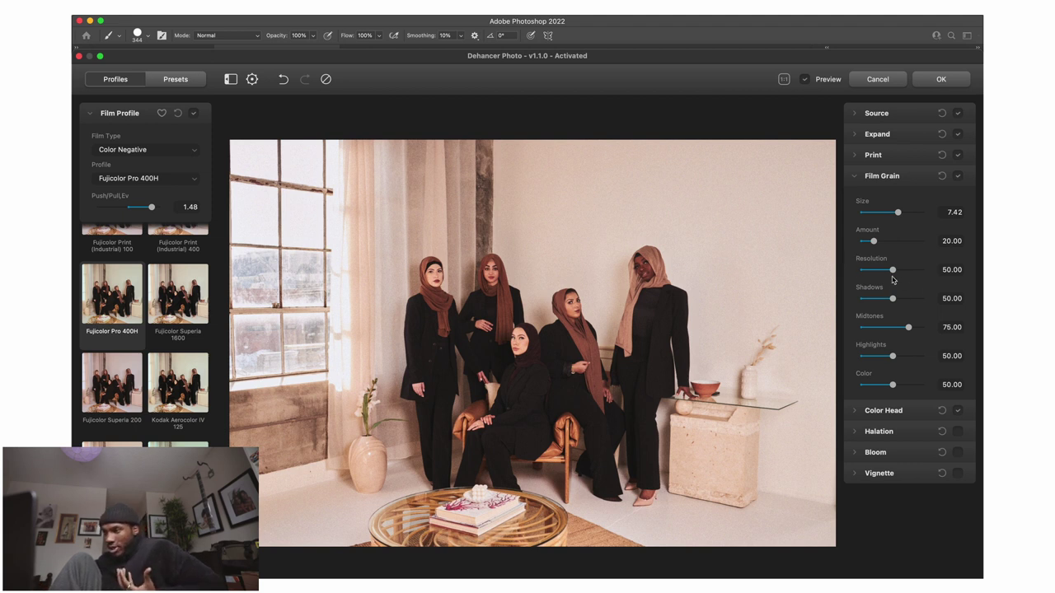
mouse_move(875, 241)
mouse_down()
mouse_move(867, 241)
mouse_move(887, 241)
mouse_move(869, 243)
mouse_up()
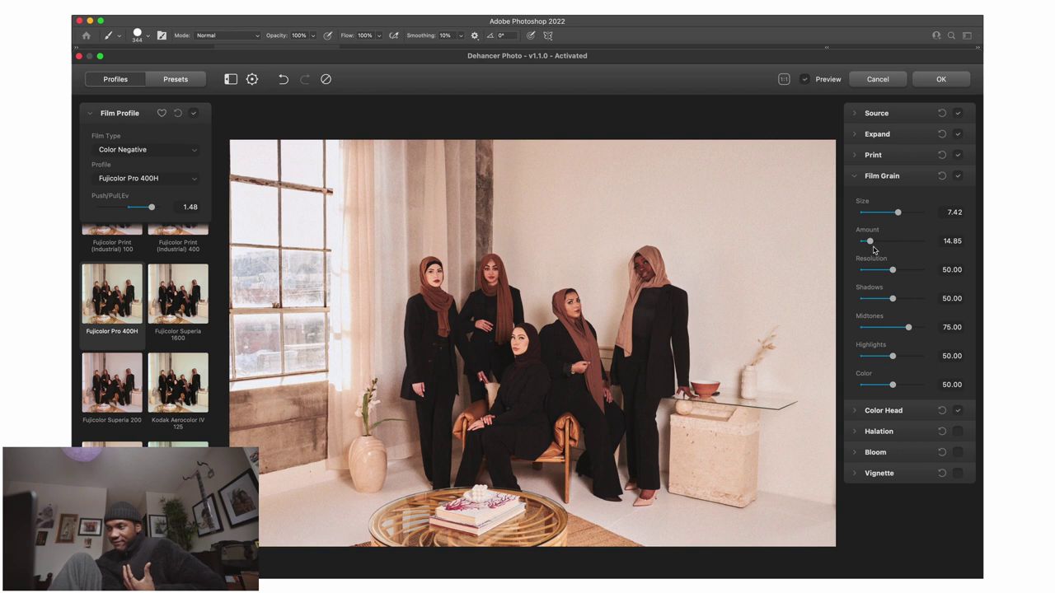
drag(870, 240, 884, 216)
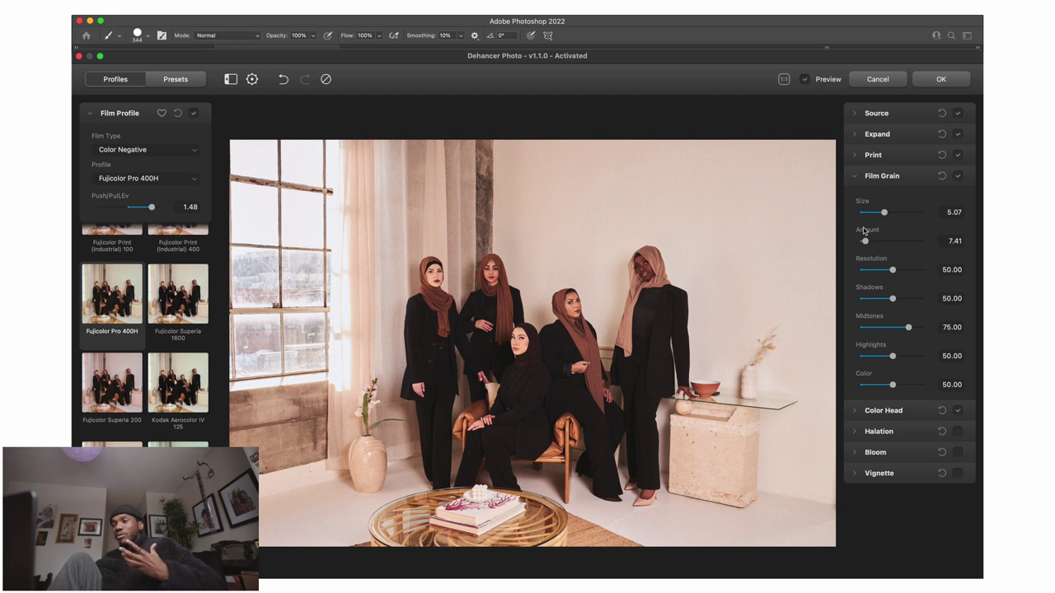
mouse_move(866, 241)
mouse_down()
mouse_move(880, 246)
mouse_move(869, 244)
mouse_up()
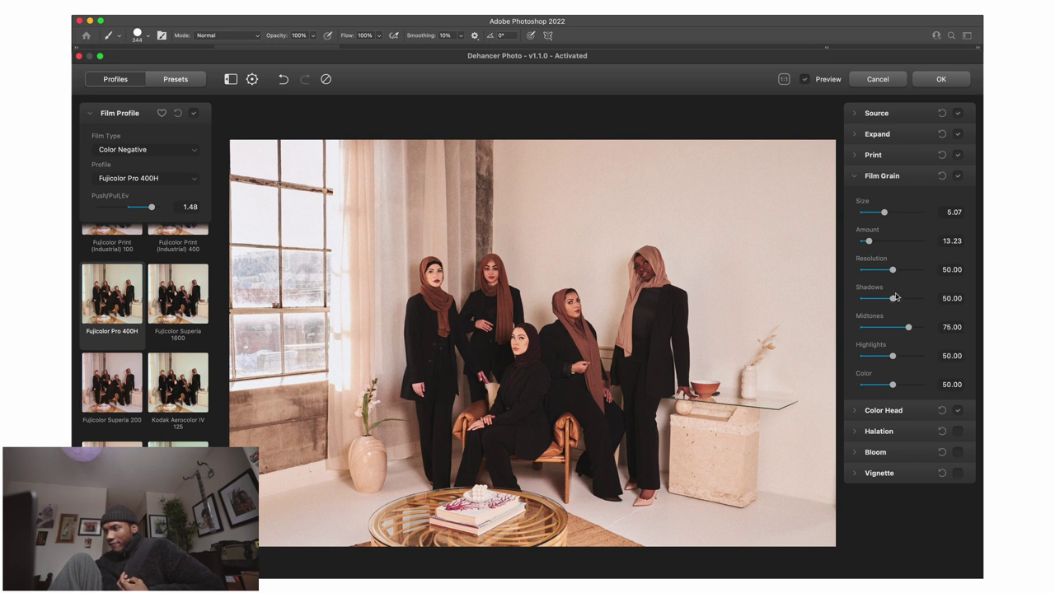
mouse_move(892, 272)
mouse_down()
mouse_move(884, 275)
mouse_move(921, 281)
mouse_move(911, 283)
mouse_up()
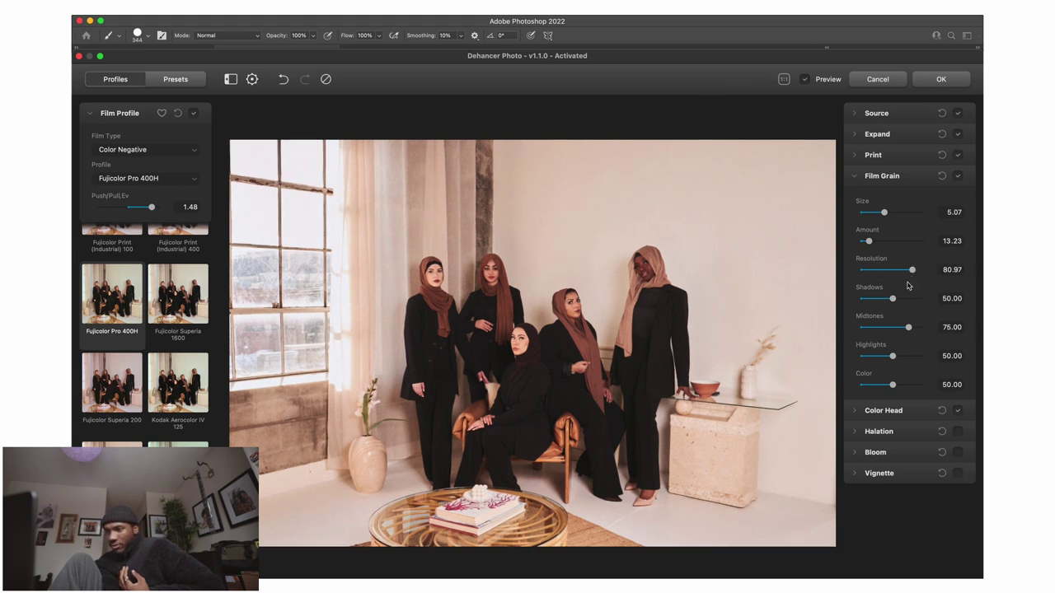
drag(912, 272, 938, 298)
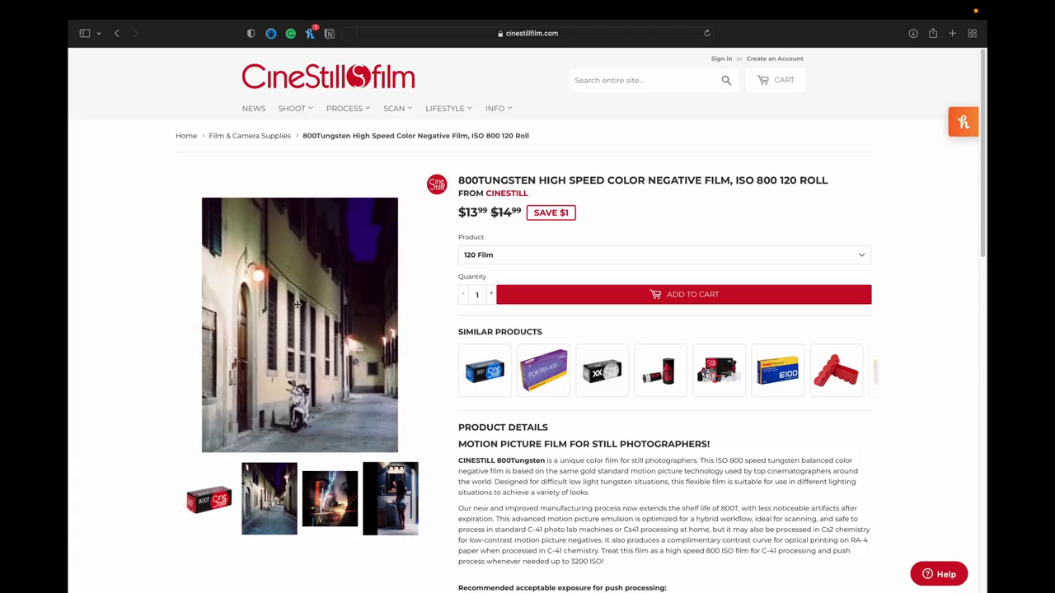
View the sample photos of the CineStill 800Tungsten film on the cinestillfilm.com product page in the browser
click(333, 493)
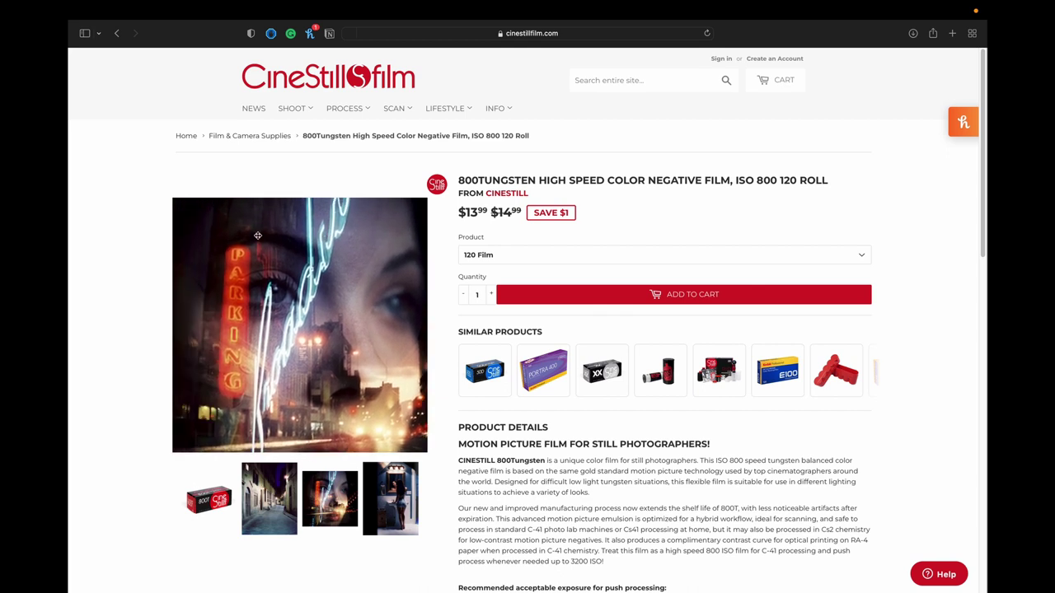
click(406, 512)
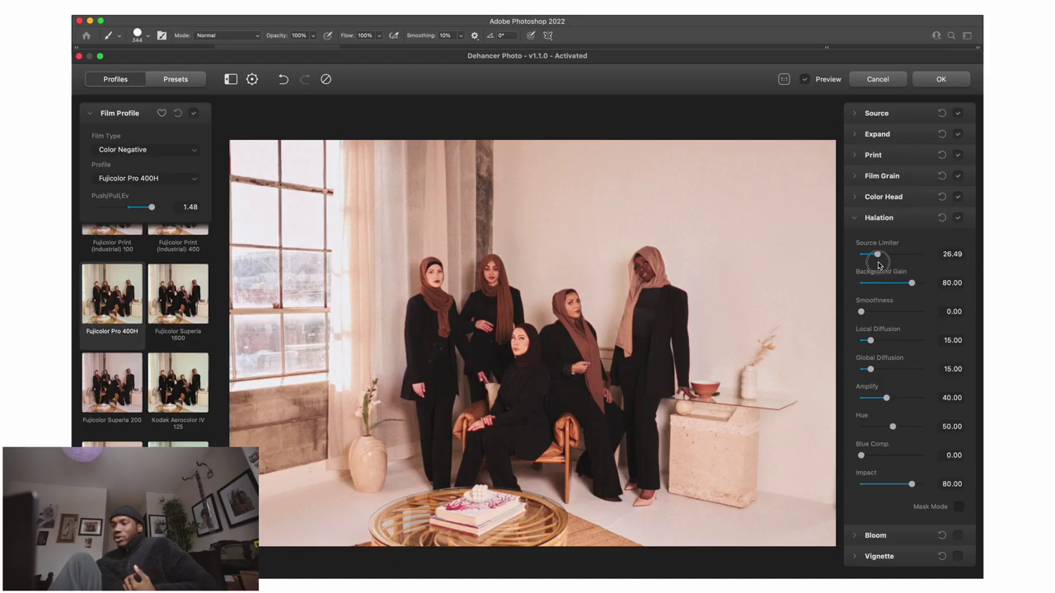
In Halation's mask mode, set source limiter to 10.48, background gain to 100, smoothness to 16.46 and local diffusion to 86.79, and compare with the effect off
drag(878, 264, 874, 256)
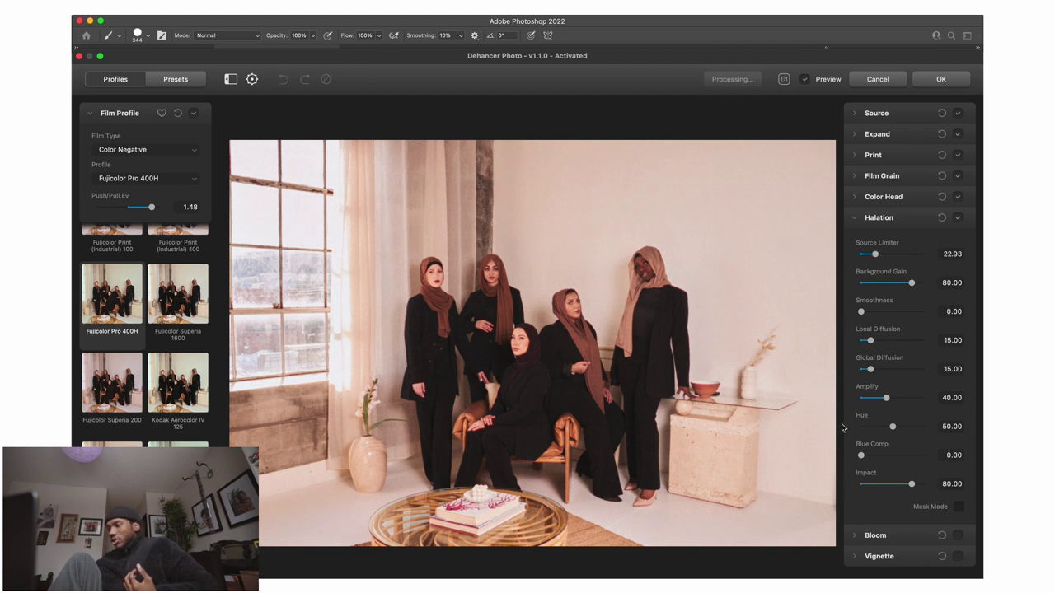
click(958, 506)
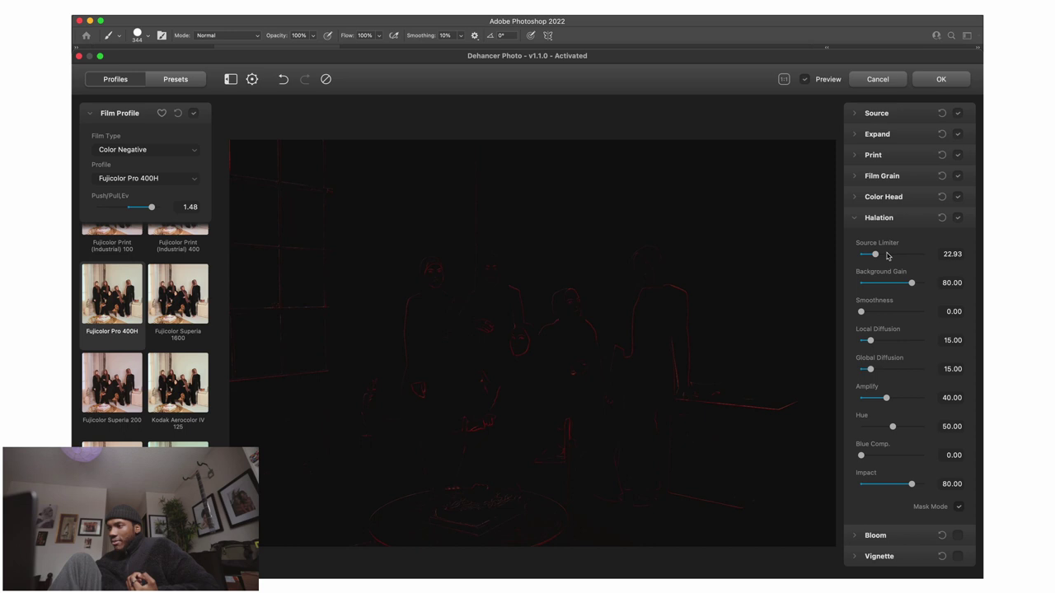
drag(897, 256, 836, 244)
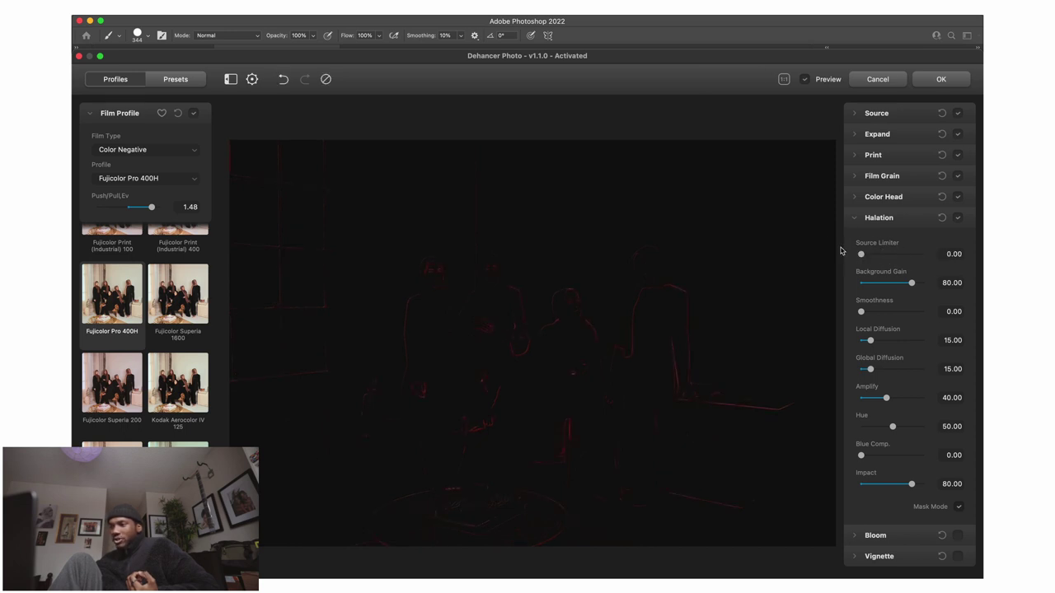
drag(917, 286, 938, 286)
drag(861, 312, 915, 346)
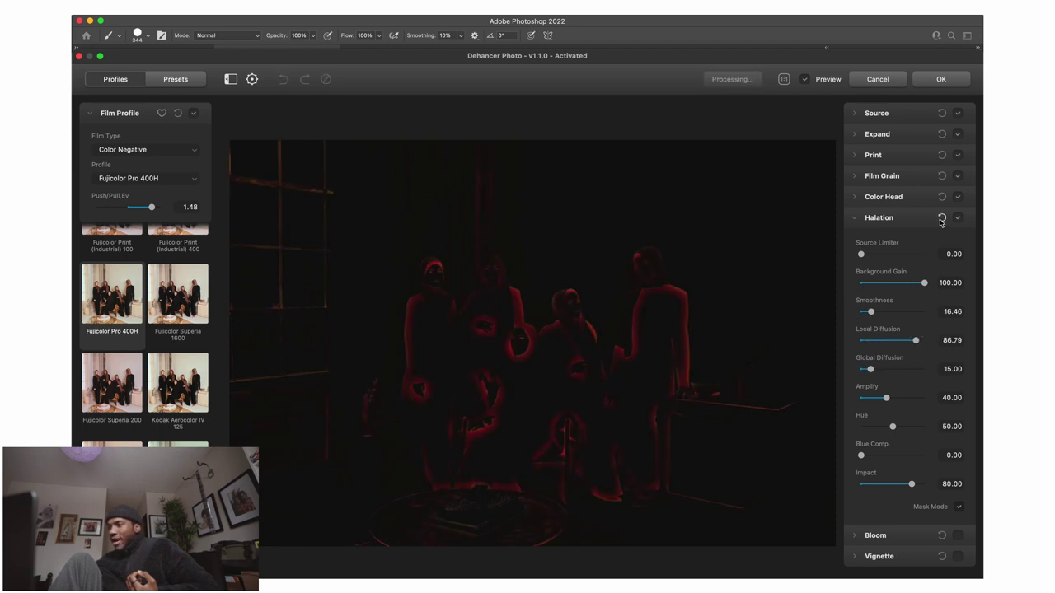
mouse_move(861, 254)
mouse_down()
mouse_move(907, 254)
mouse_move(875, 263)
mouse_up()
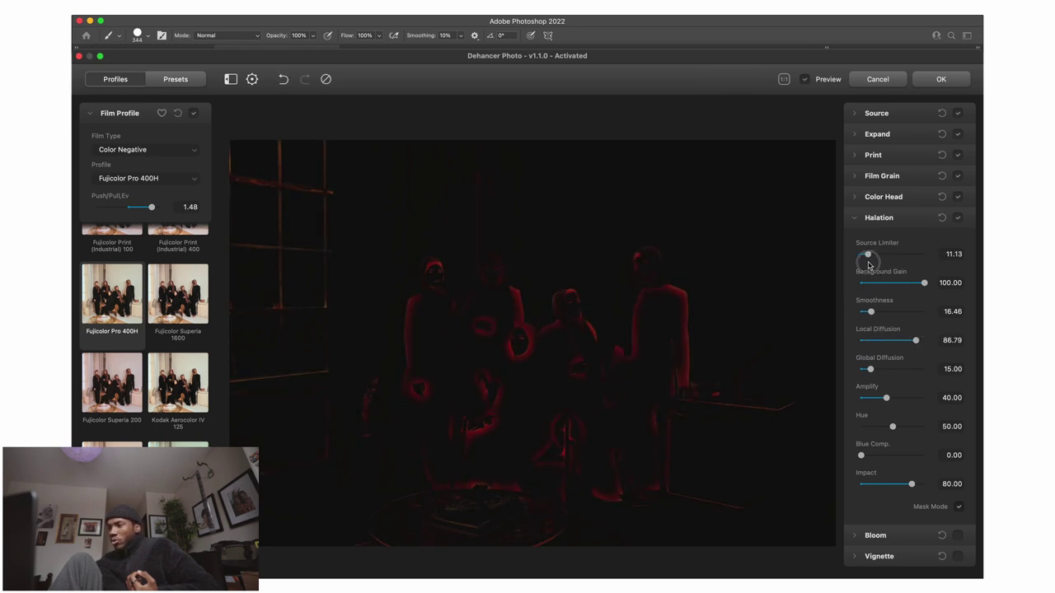
click(957, 218)
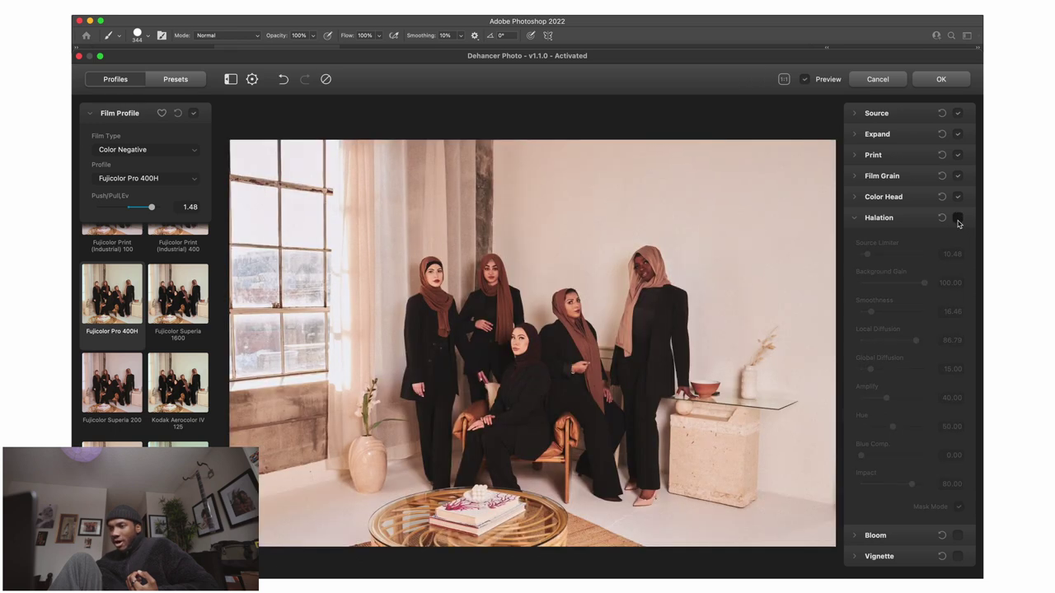
click(957, 218)
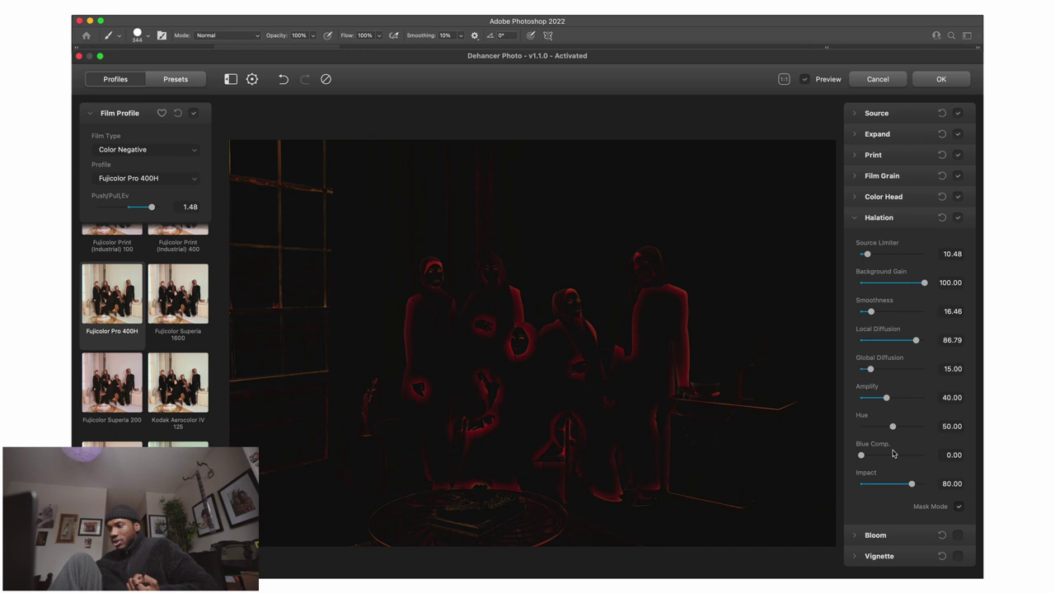
Strengthen the halation with impact 100, amplify 90.19 and global diffusion 51.55, and compare the photo with the effect off
drag(931, 486, 967, 490)
drag(869, 455, 824, 454)
drag(886, 398, 917, 399)
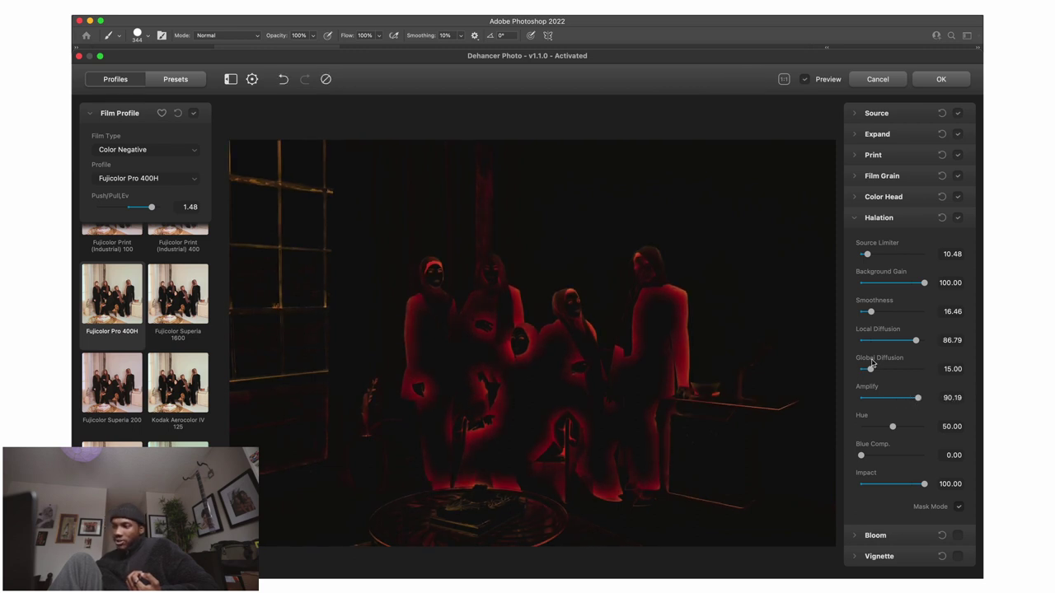
drag(873, 373, 892, 374)
click(958, 218)
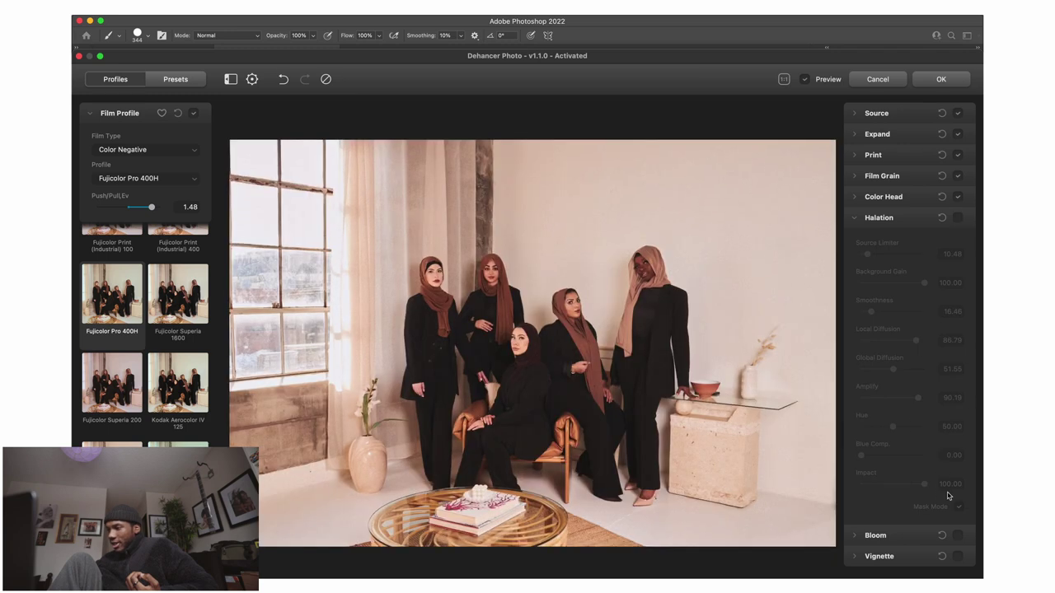
click(959, 218)
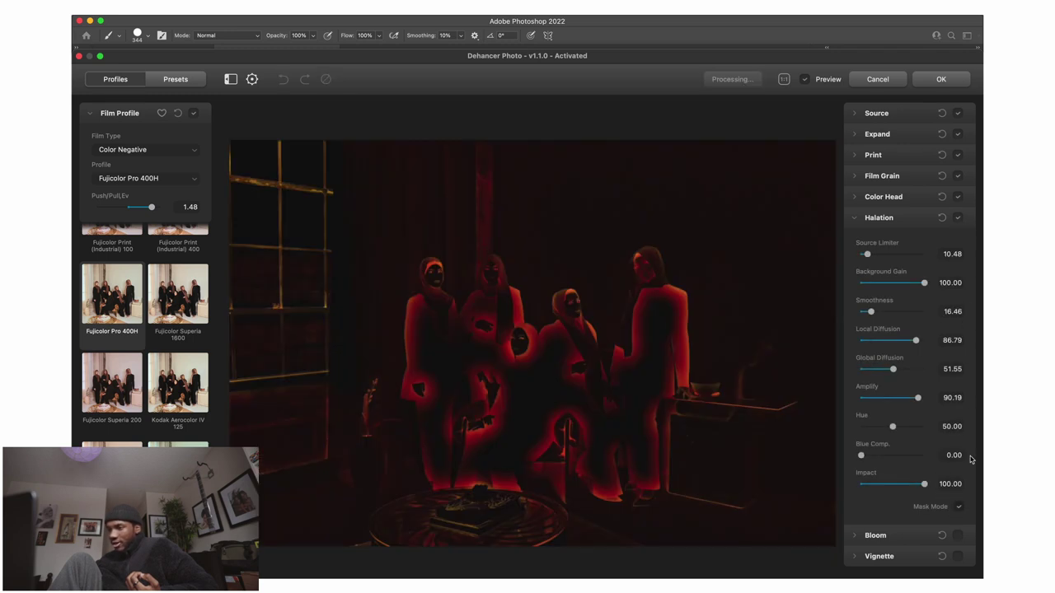
Reduce the halation impact to 64.48 in mask mode and return to the normal photo preview
click(959, 507)
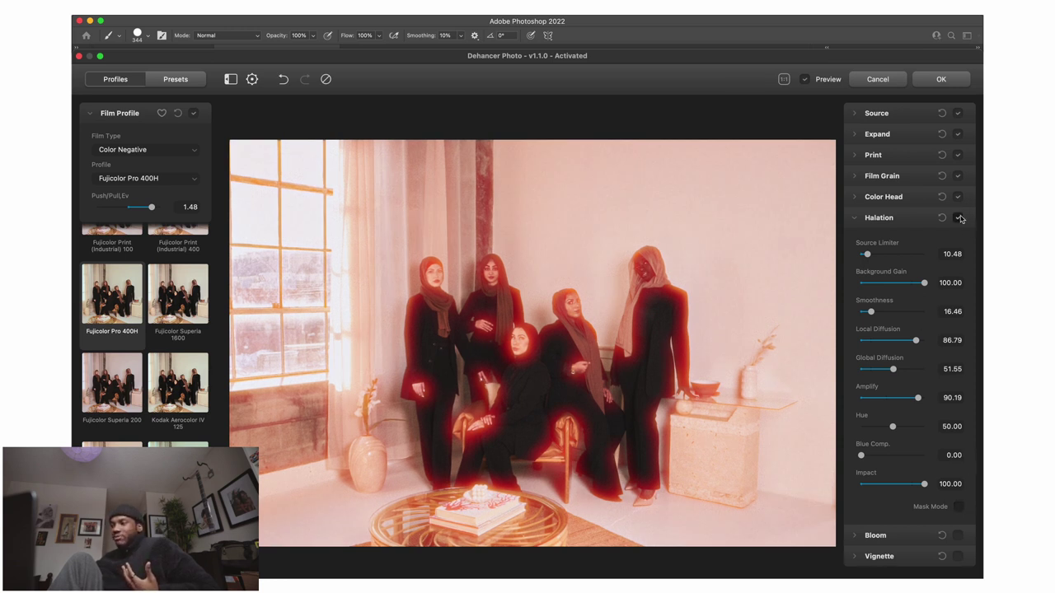
click(958, 508)
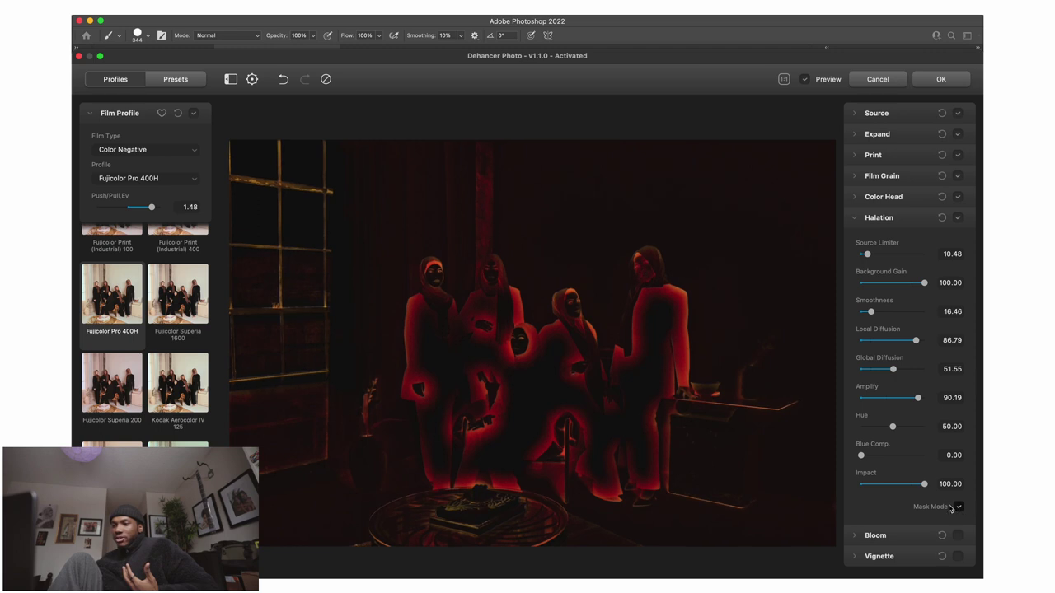
mouse_move(914, 484)
mouse_down()
mouse_move(871, 474)
mouse_move(902, 484)
mouse_up()
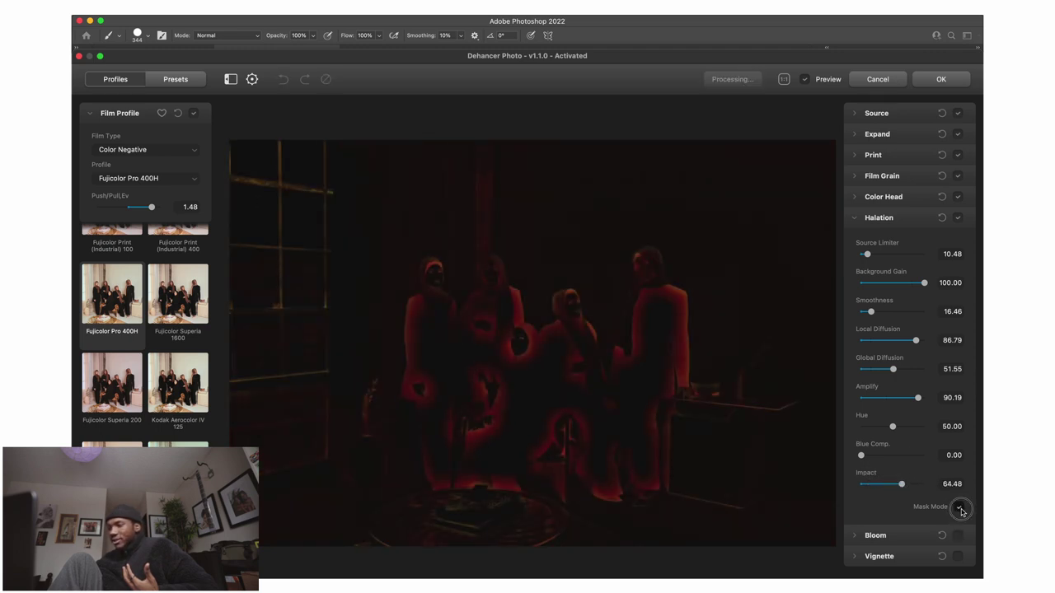
click(958, 506)
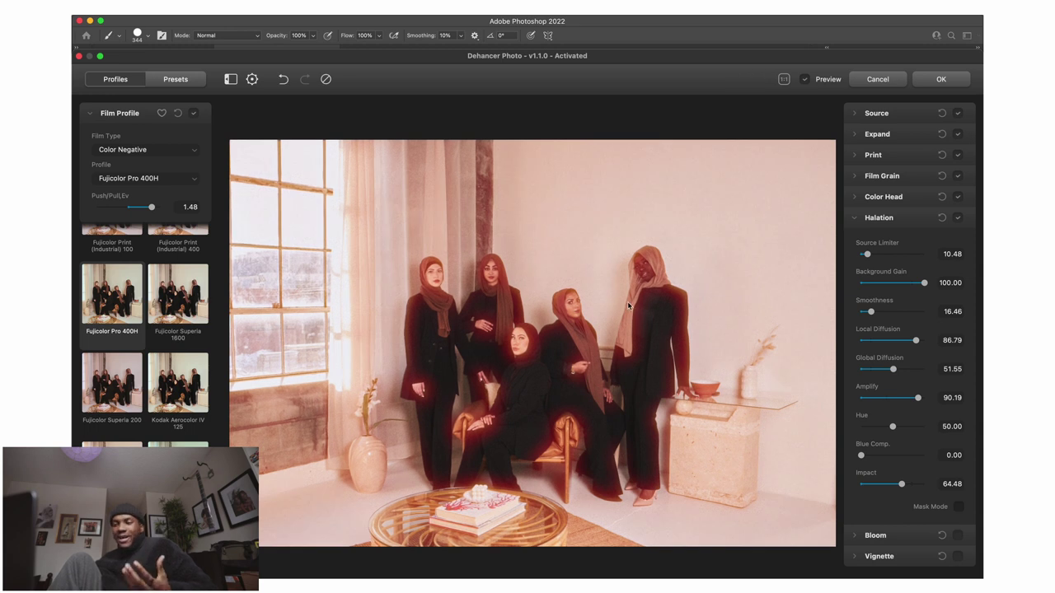
Set Halation's source limiter to 82.59, background gain to 58.50, smoothness to 32.47 and impact to 100, and compare with the effect off
drag(924, 284, 907, 266)
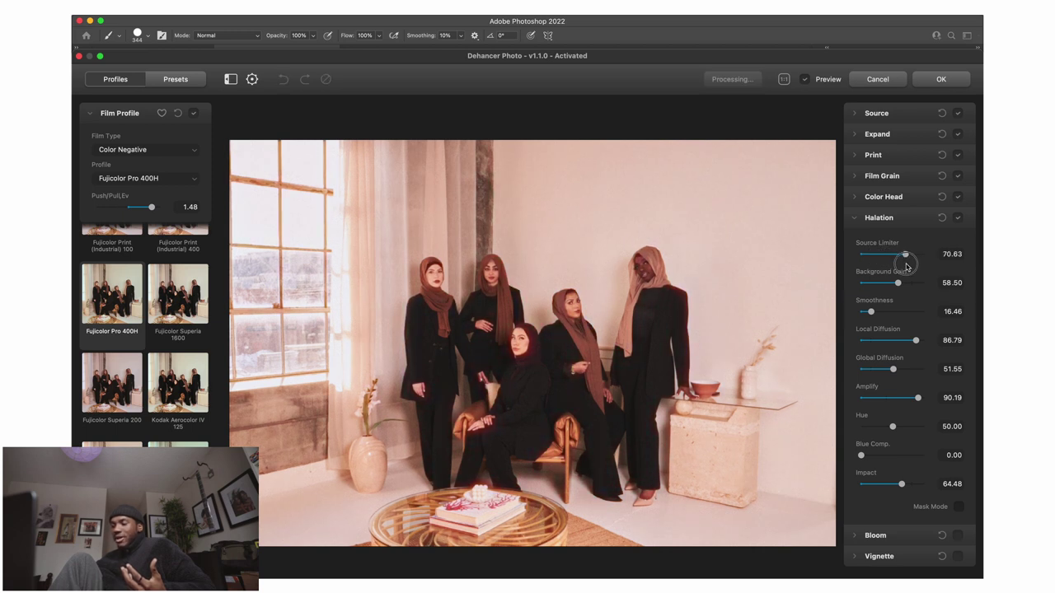
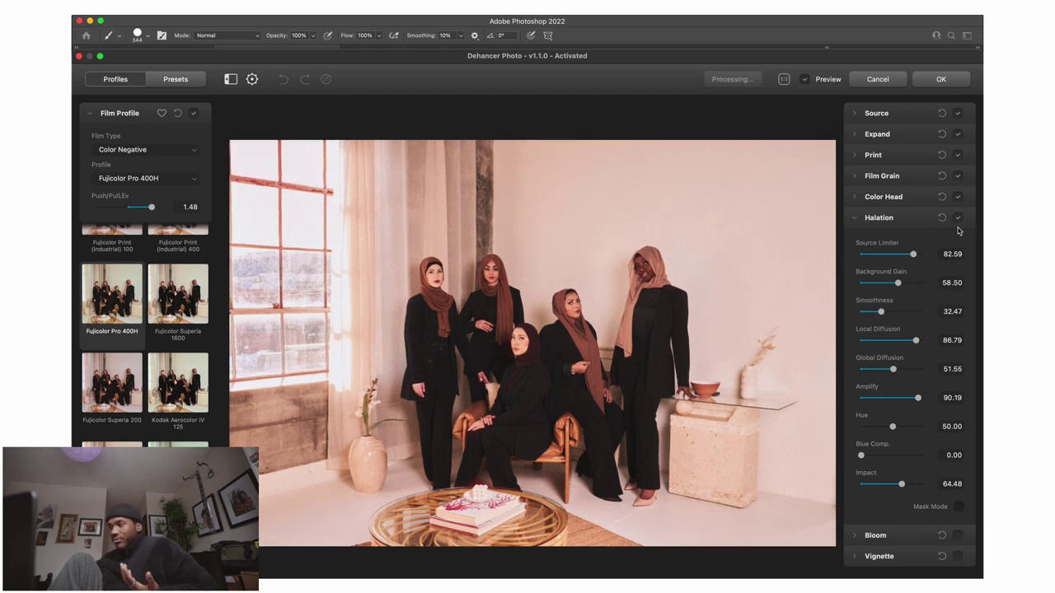
drag(901, 484, 933, 488)
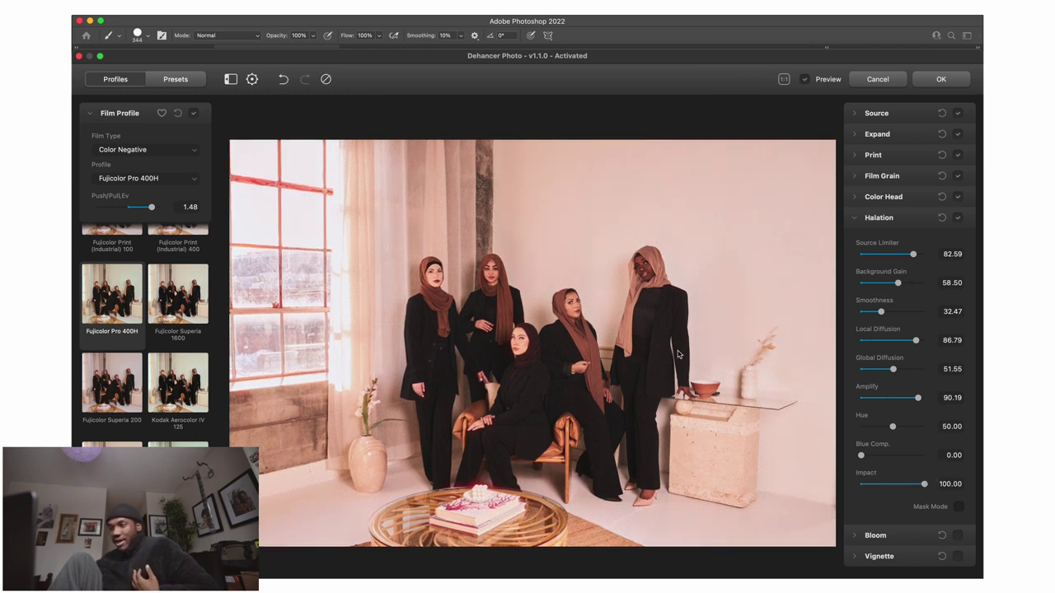
drag(862, 455, 834, 437)
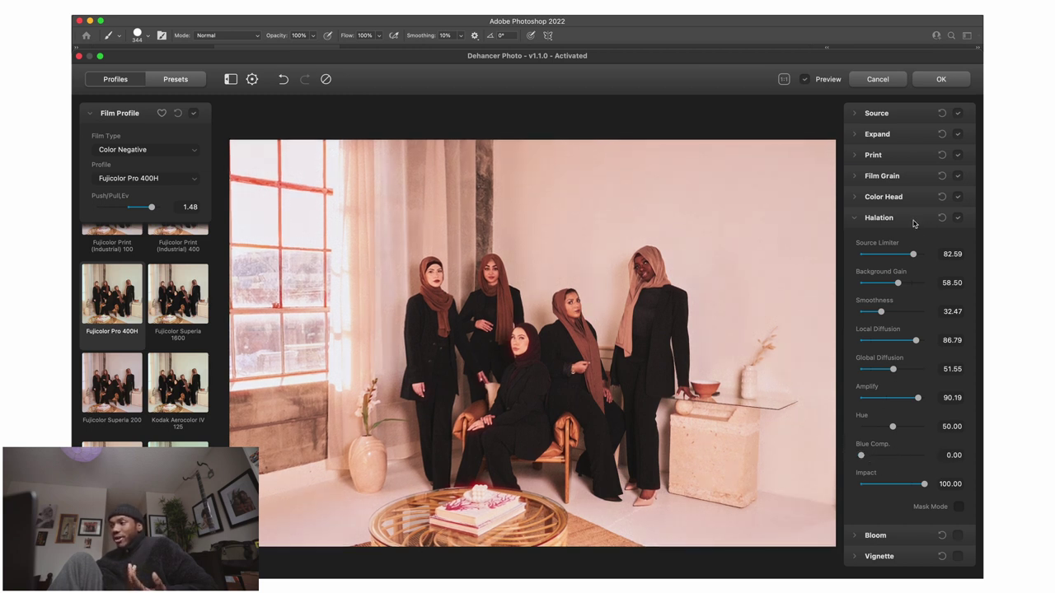
click(957, 217)
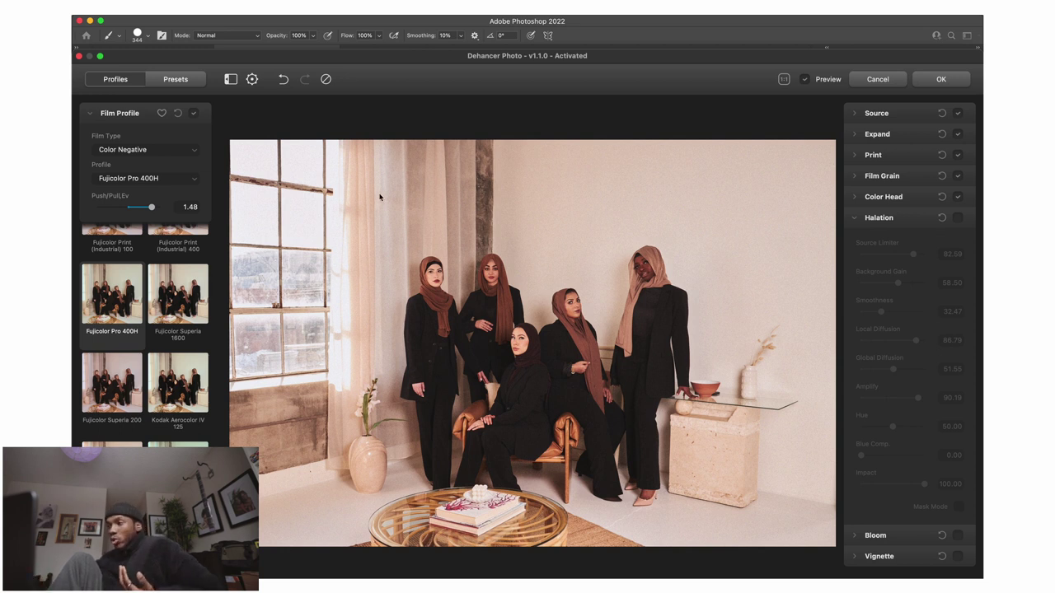
click(957, 218)
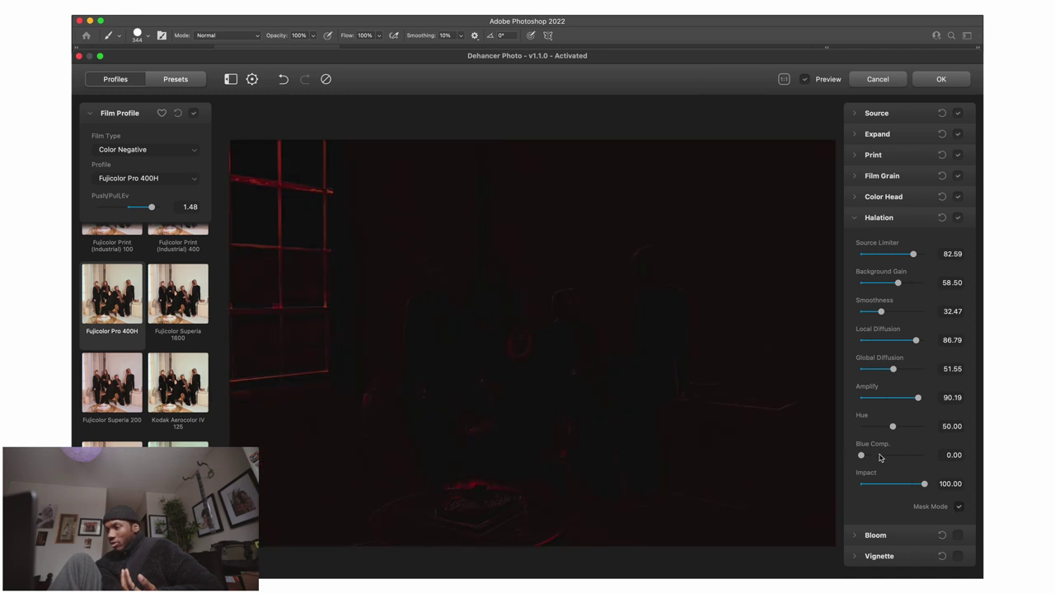
Try halation with blue compensation 13.55, background gain 95.04 and source limiter 72.72, and turn the effect off
drag(861, 455, 869, 455)
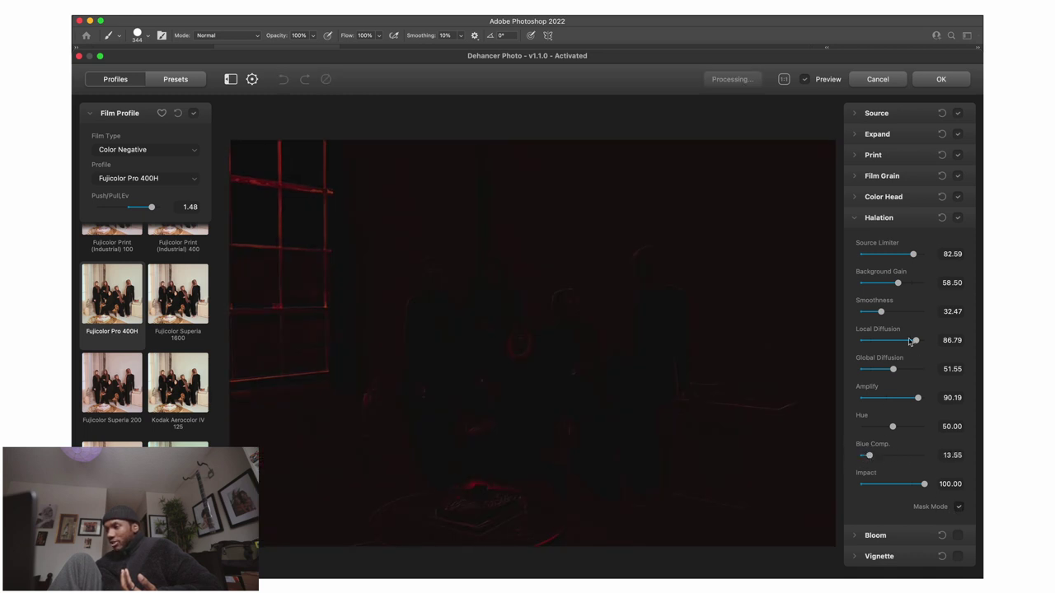
drag(898, 283, 835, 259)
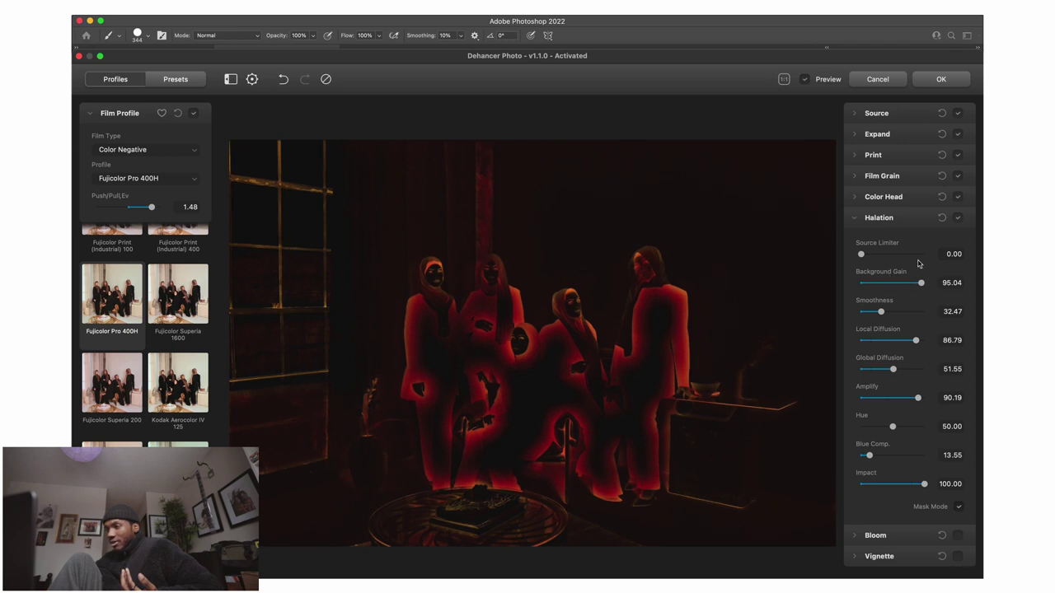
click(959, 506)
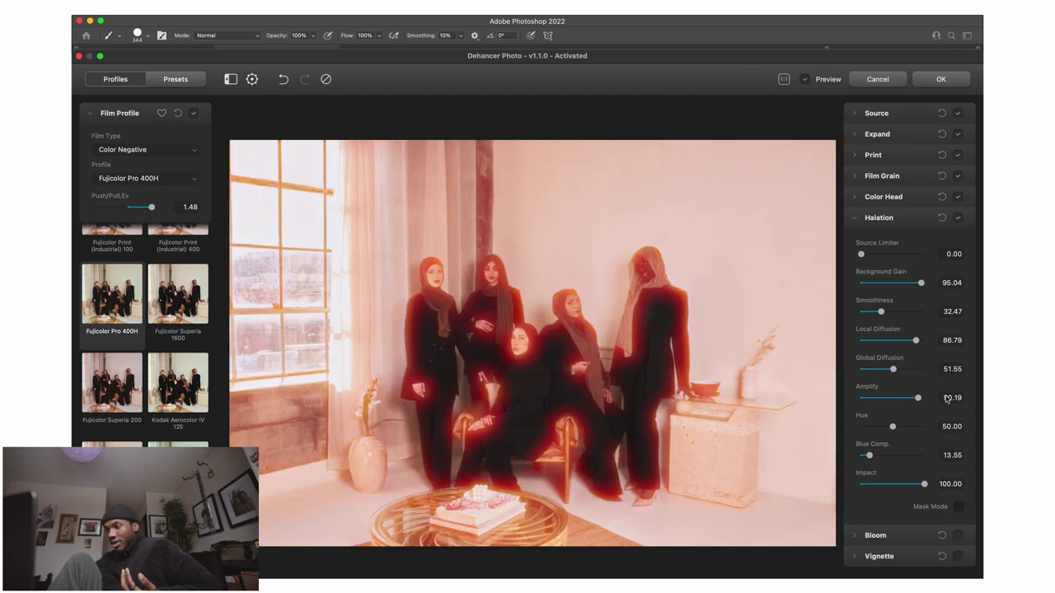
mouse_move(891, 250)
mouse_down()
mouse_move(904, 265)
mouse_move(907, 255)
mouse_up()
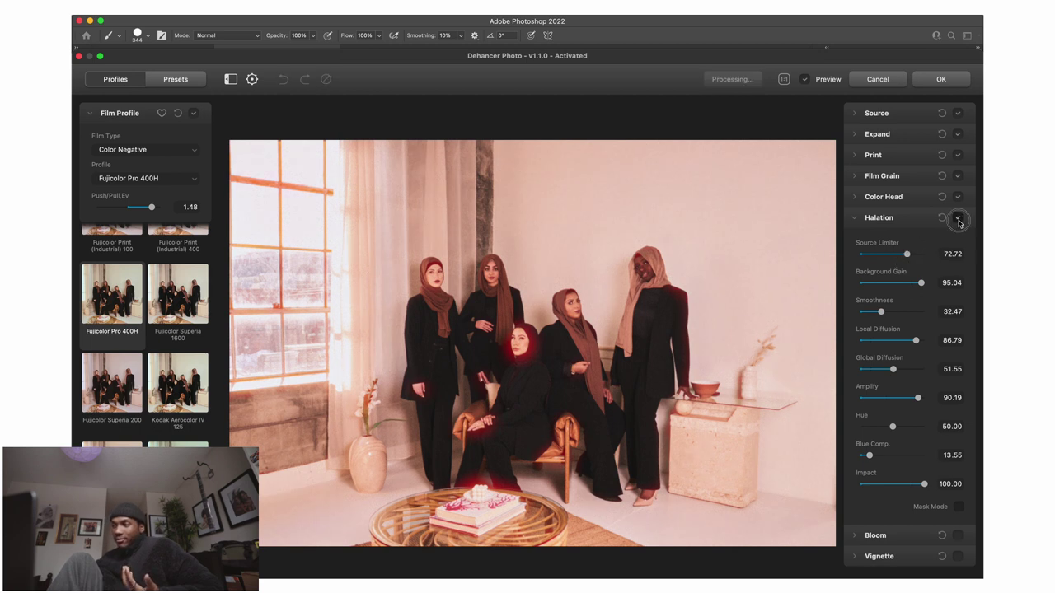
click(957, 217)
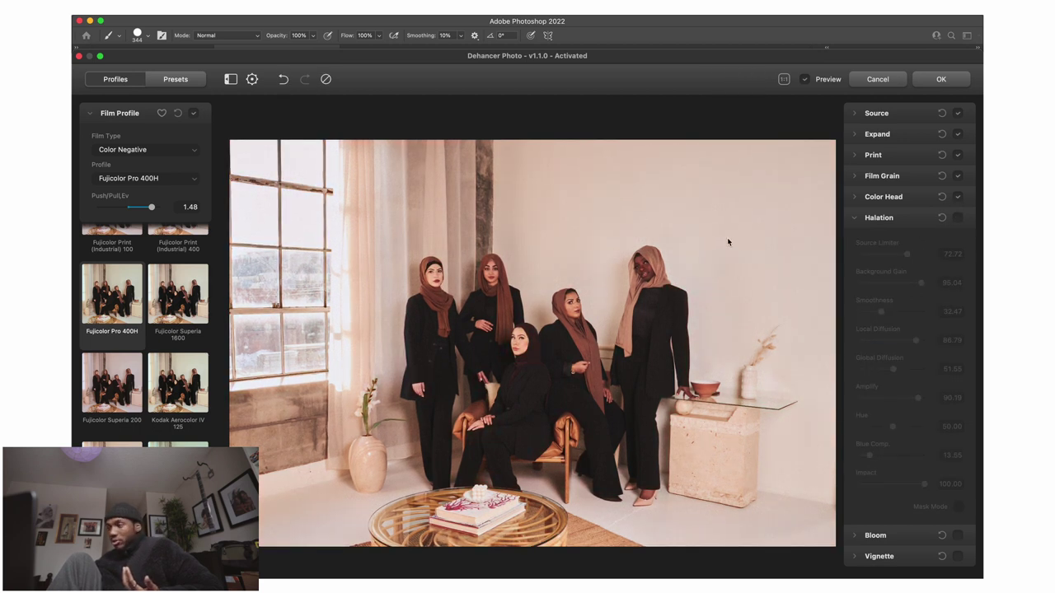
click(860, 219)
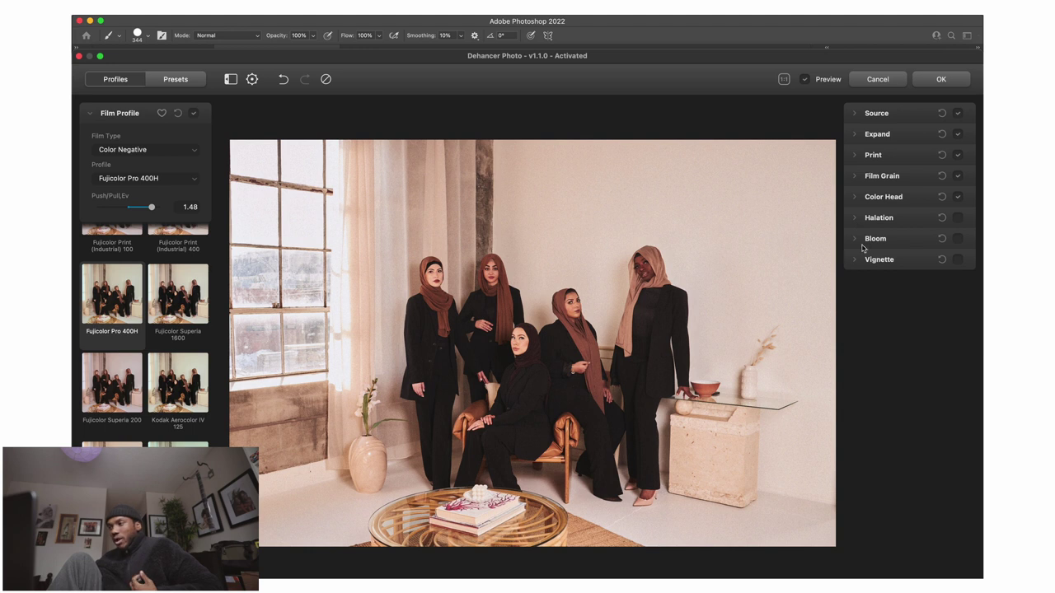
Open the Bloom settings and view the CineBloom diffusion filter samples on the shopmoment.com page in the browser
click(874, 239)
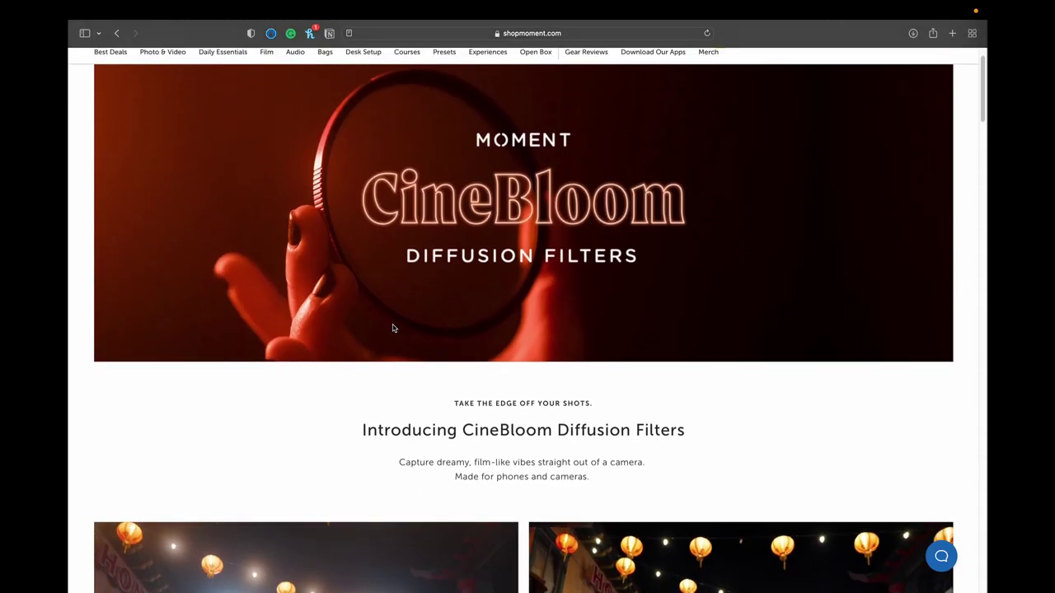
scroll(392, 328, down, 2)
scroll(392, 328, down, 5)
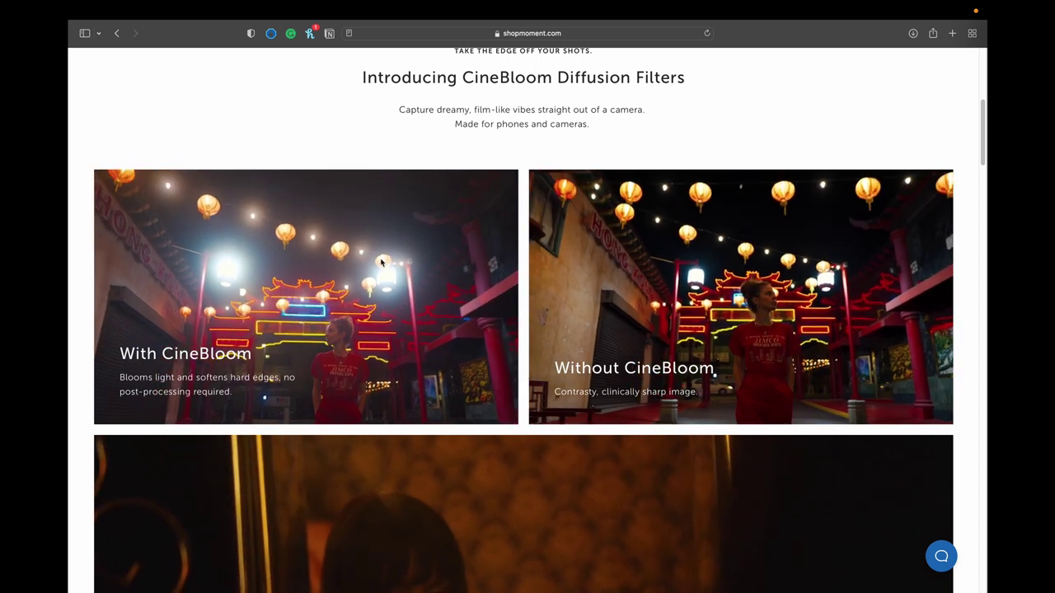
scroll(449, 396, down, 3)
scroll(458, 331, down, 15)
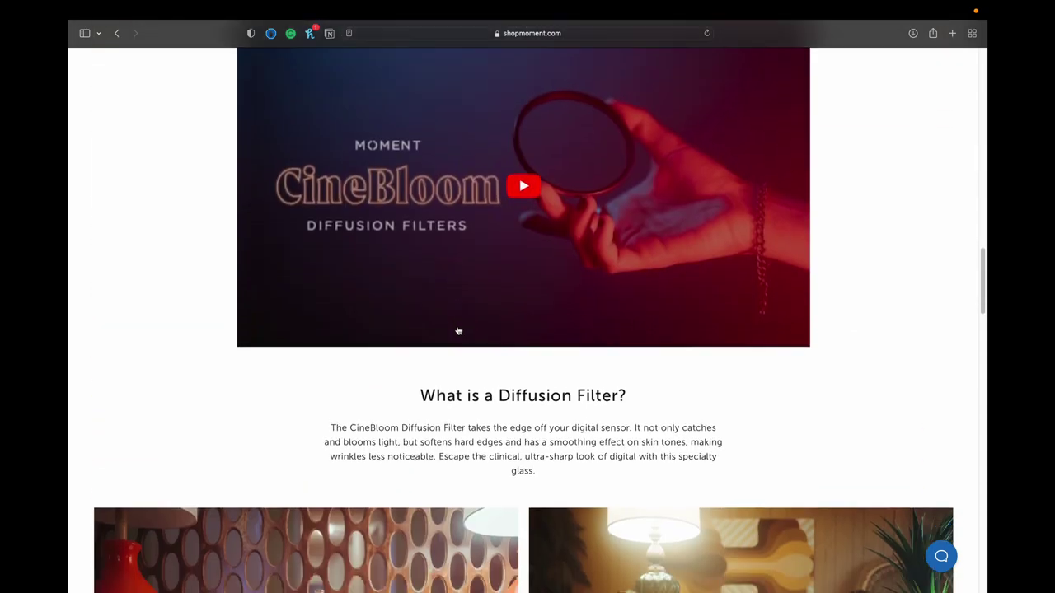
scroll(459, 331, down, 8)
scroll(458, 331, up, 1)
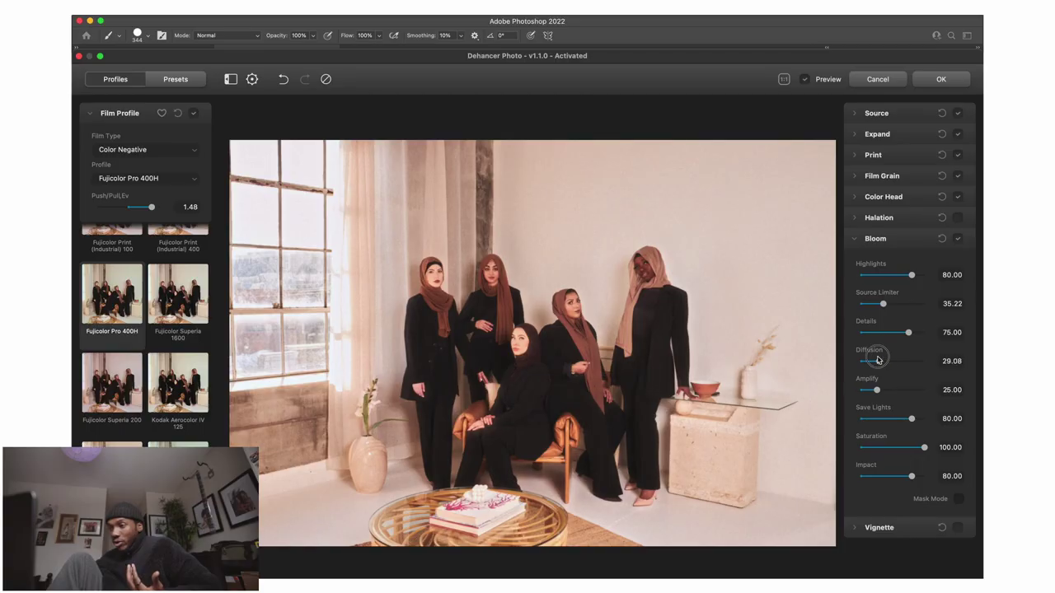
Set Bloom's diffusion to 43.30 and its impact to 32.79
drag(878, 360, 862, 351)
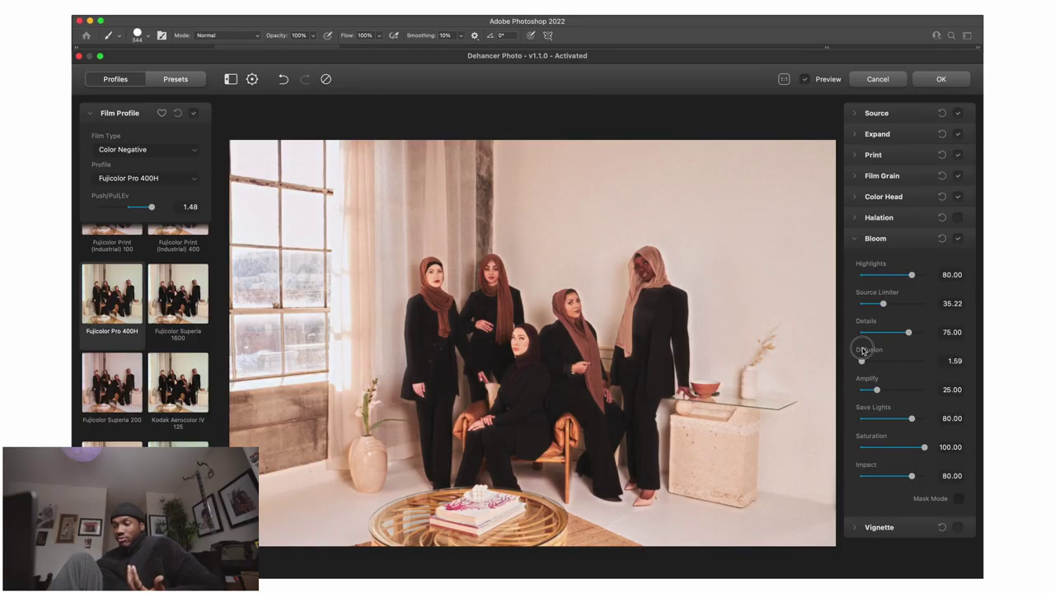
drag(897, 473, 884, 470)
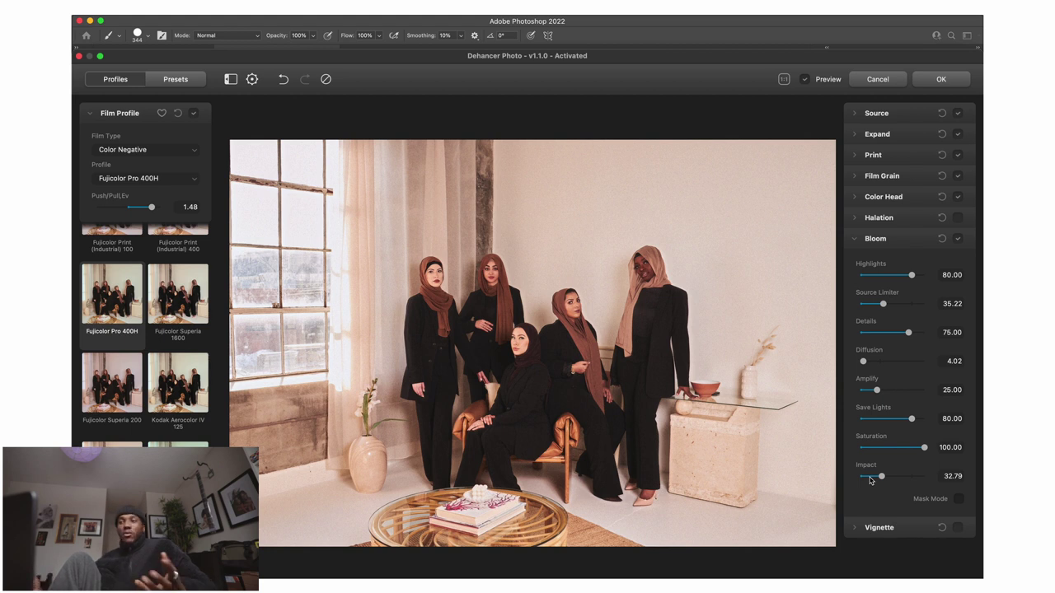
drag(897, 361, 888, 361)
Examine the Bloom mask at impact 100, lower the impact to 27.76, and turn Bloom off
click(959, 499)
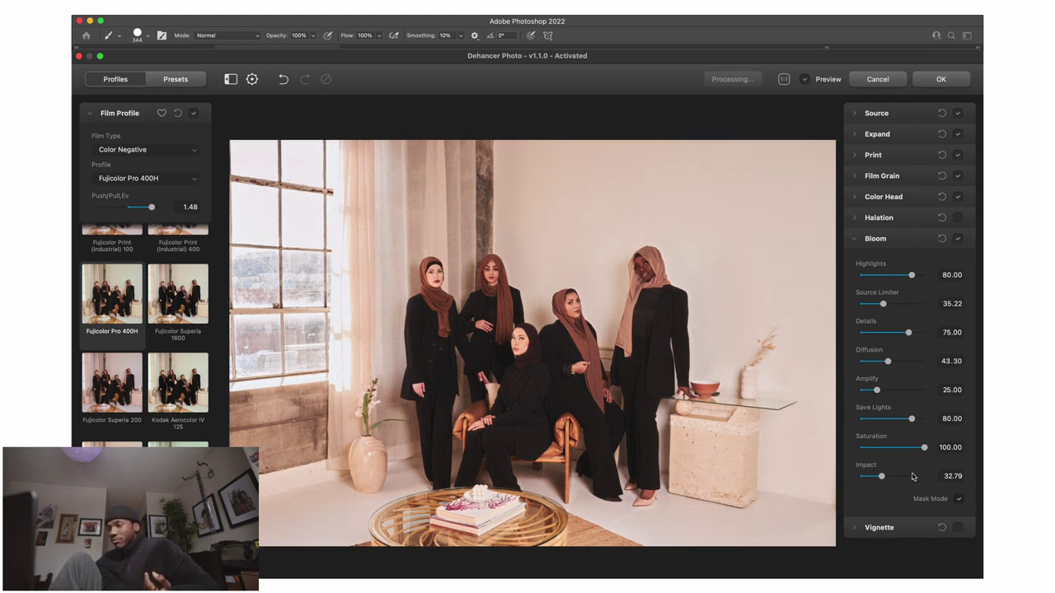
drag(877, 478, 940, 482)
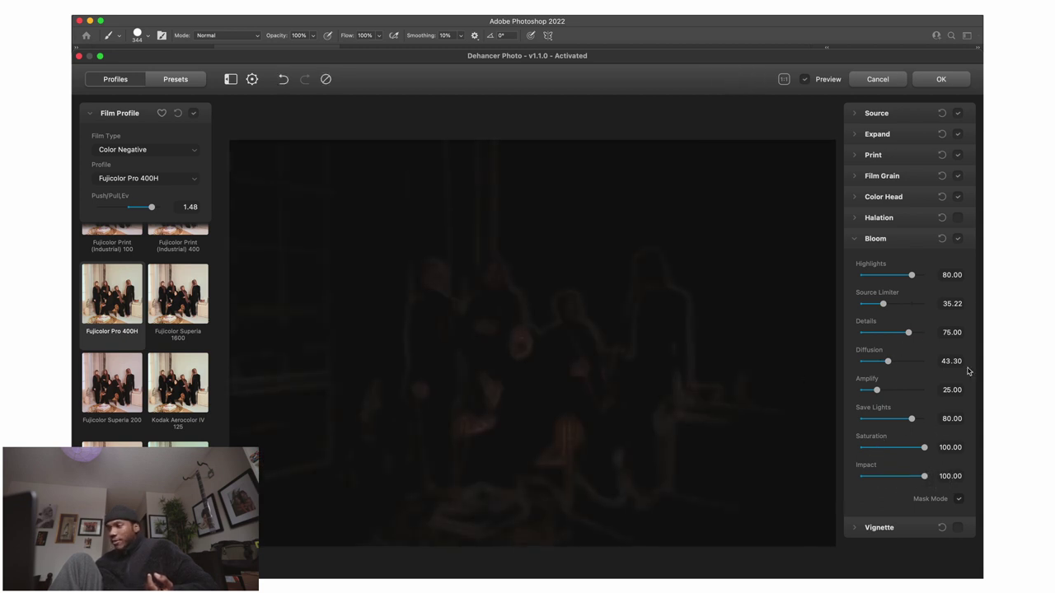
click(958, 499)
click(959, 500)
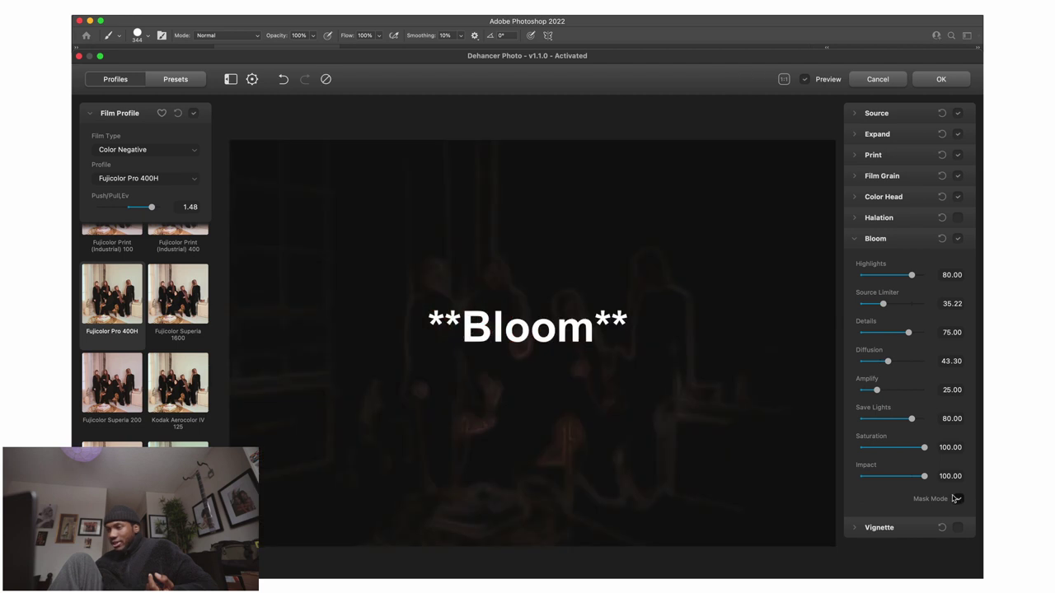
drag(923, 477, 878, 477)
click(957, 239)
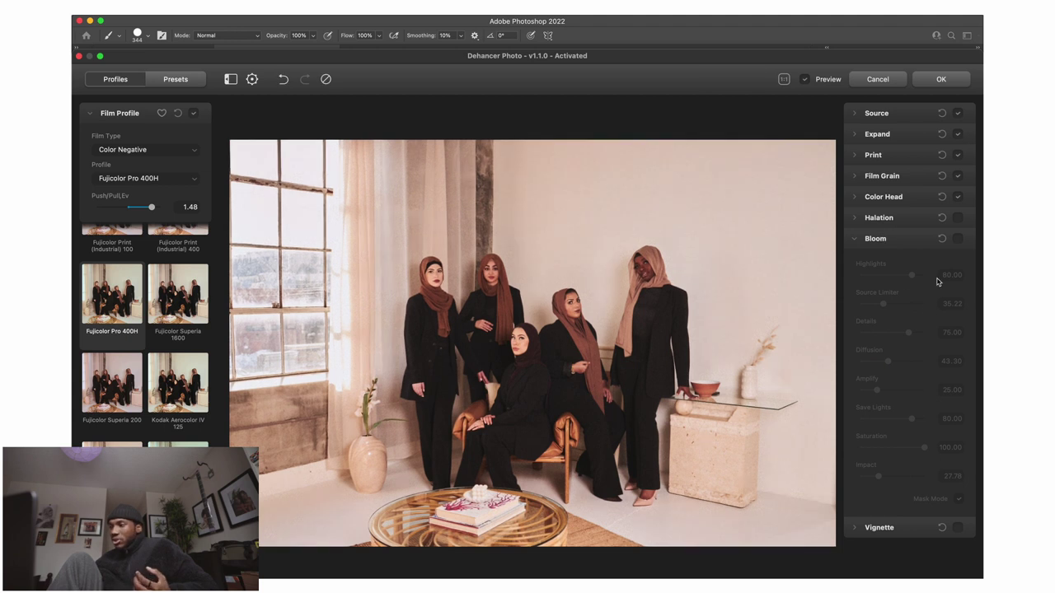
click(856, 239)
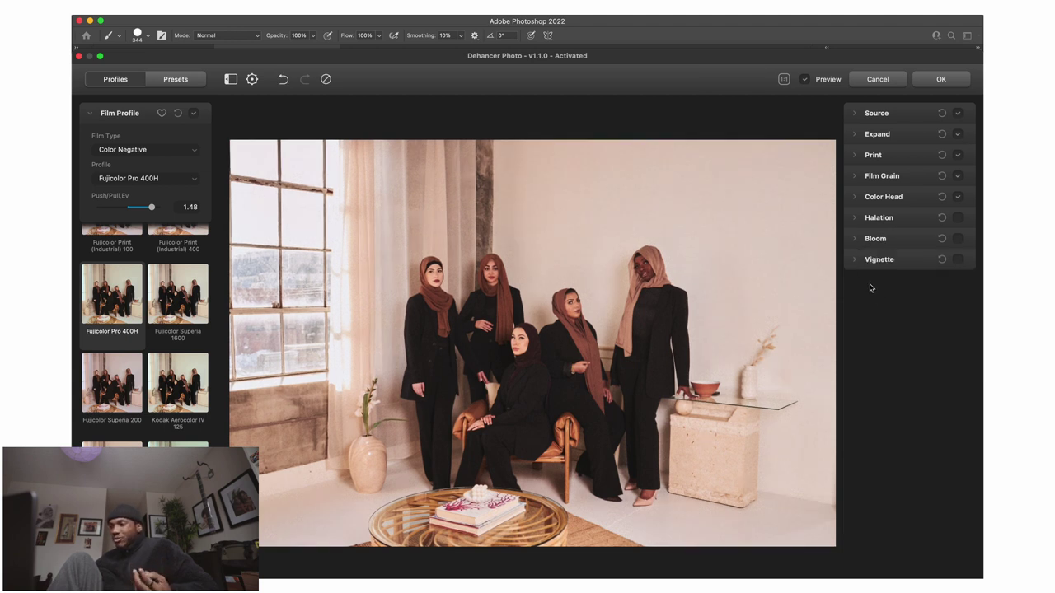
Try a vignette with exposure -0.15 and aspect ratio 47.07, and turn it off
click(857, 261)
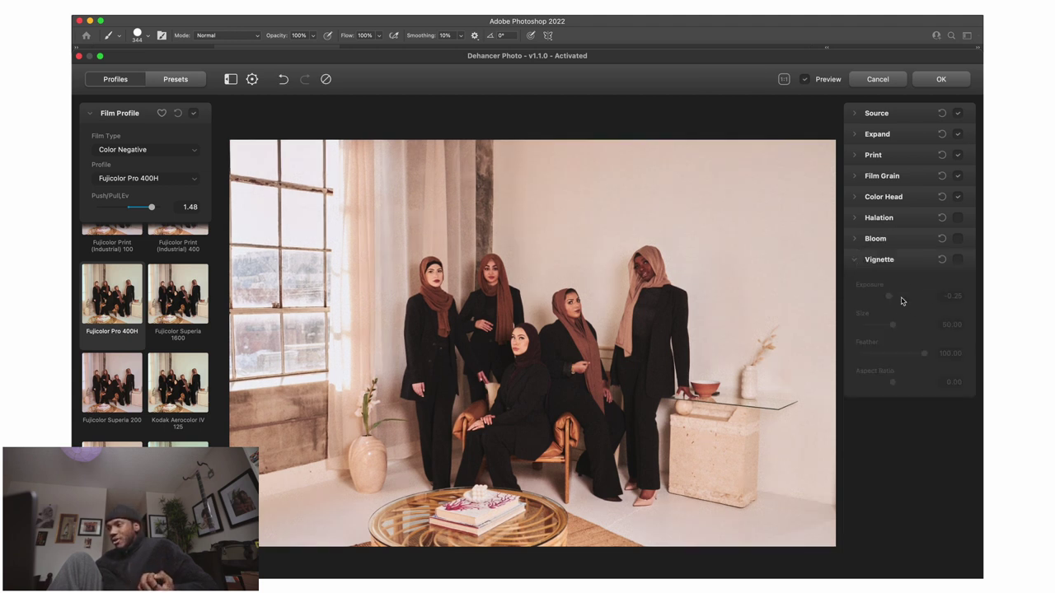
click(958, 261)
mouse_move(888, 303)
mouse_down()
mouse_move(876, 304)
mouse_move(905, 305)
mouse_move(880, 298)
mouse_move(890, 297)
mouse_up()
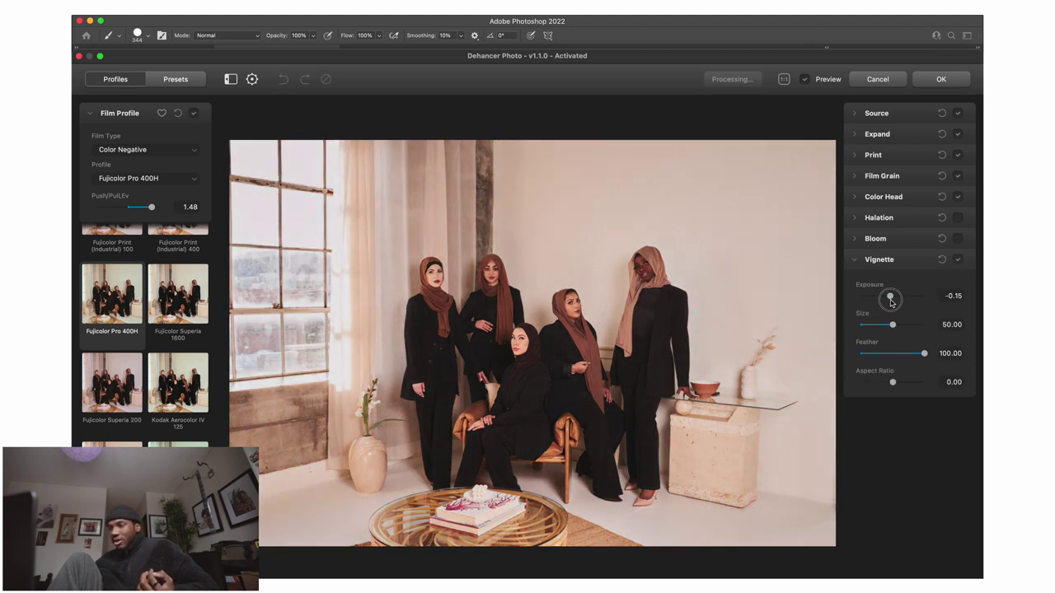
drag(892, 382, 904, 384)
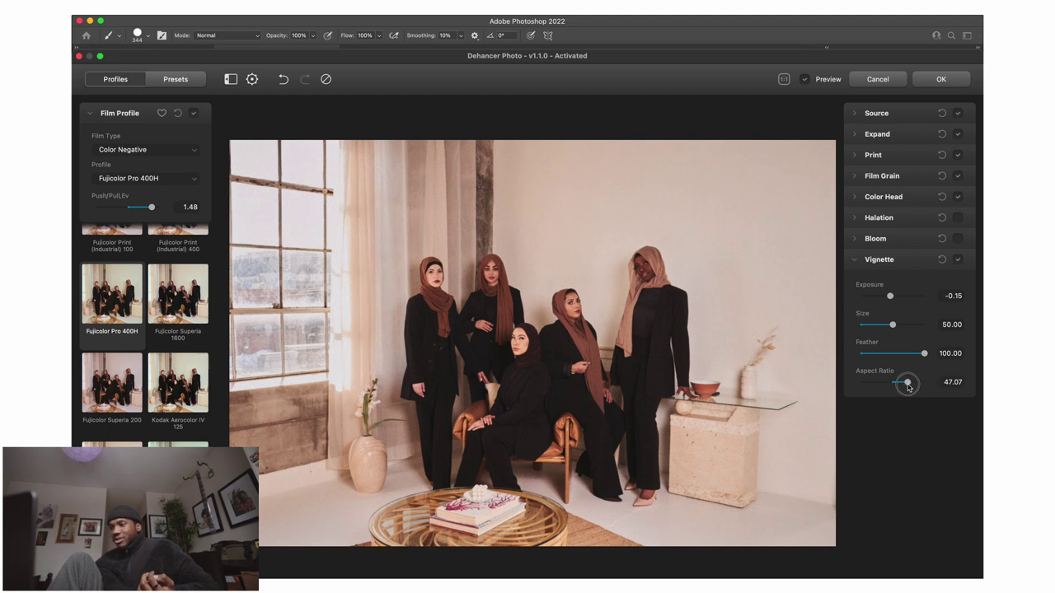
click(957, 260)
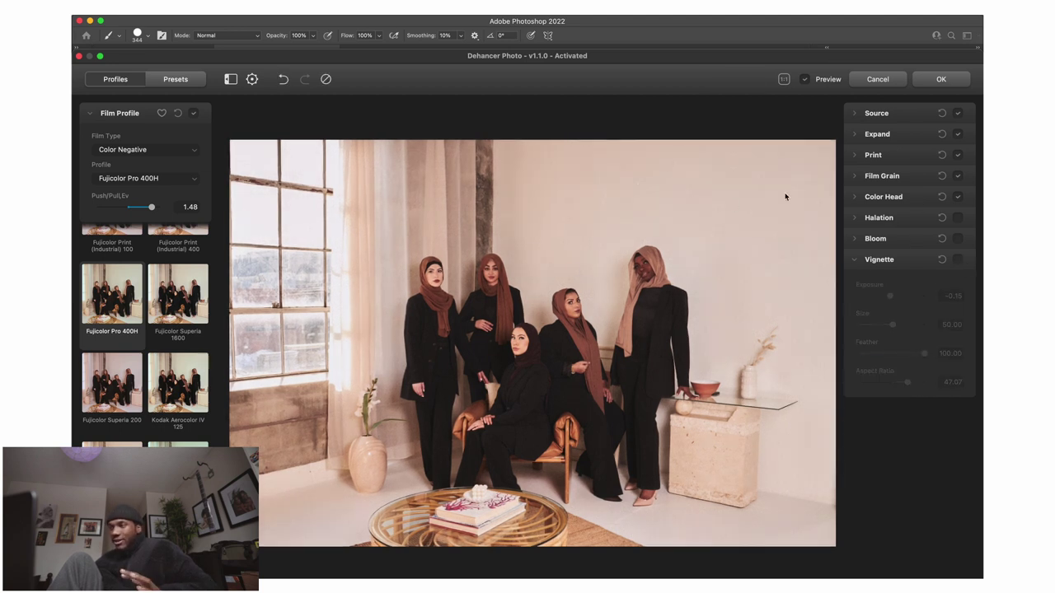
Apply the Dehancer film look to the photo and duplicate the Background layer
click(944, 81)
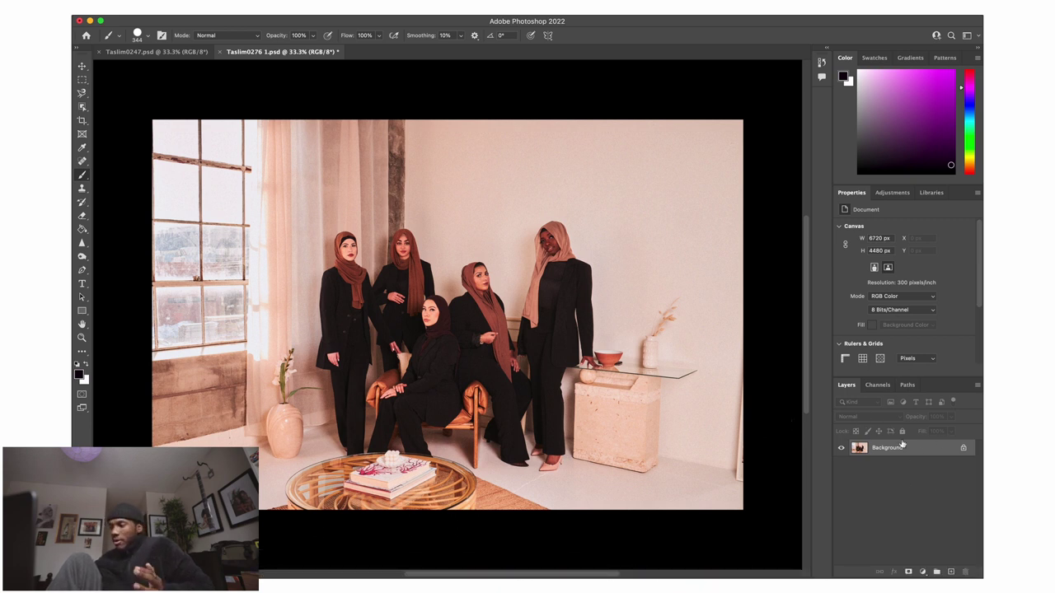
drag(930, 453, 950, 571)
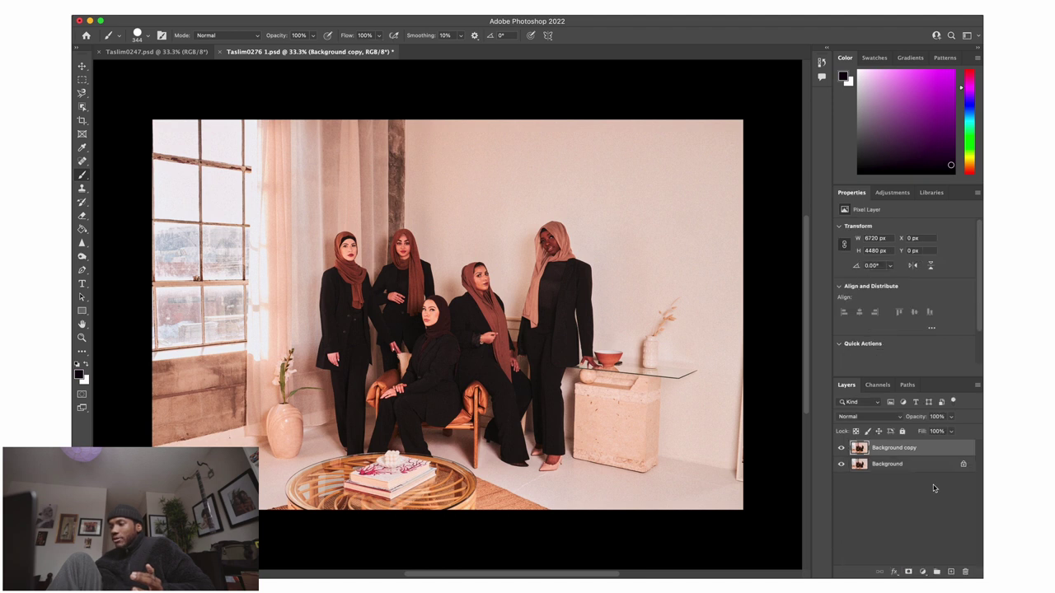
Undo the layer copy and the applied film filter, and duplicate the original Background layer
key(super+z)
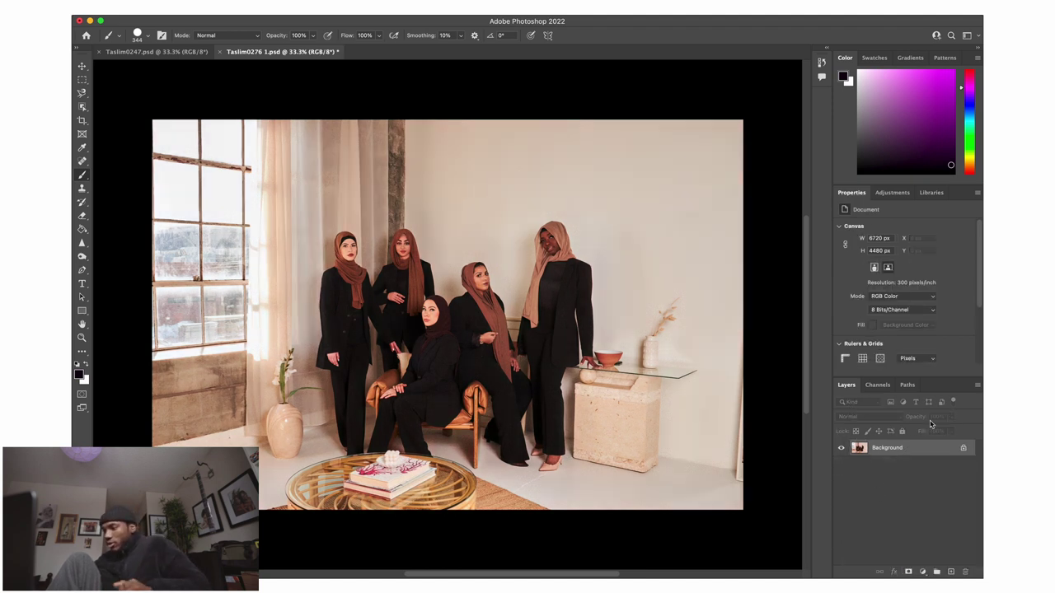
drag(938, 449, 950, 572)
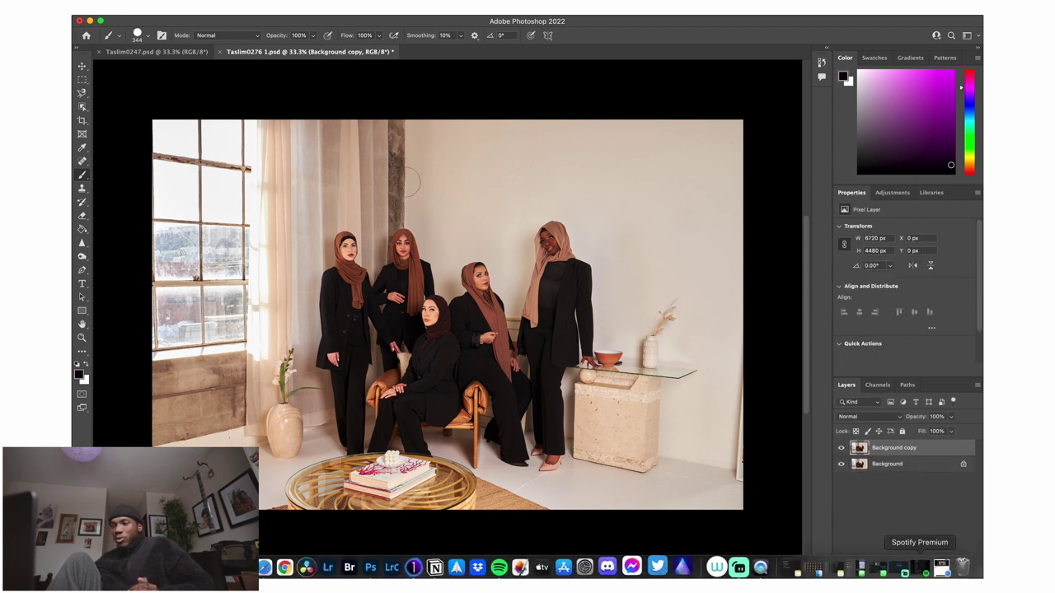
Apply the last Dehancer Film look to the Background copy layer and reopen the filter for a check of its settings
click(307, 14)
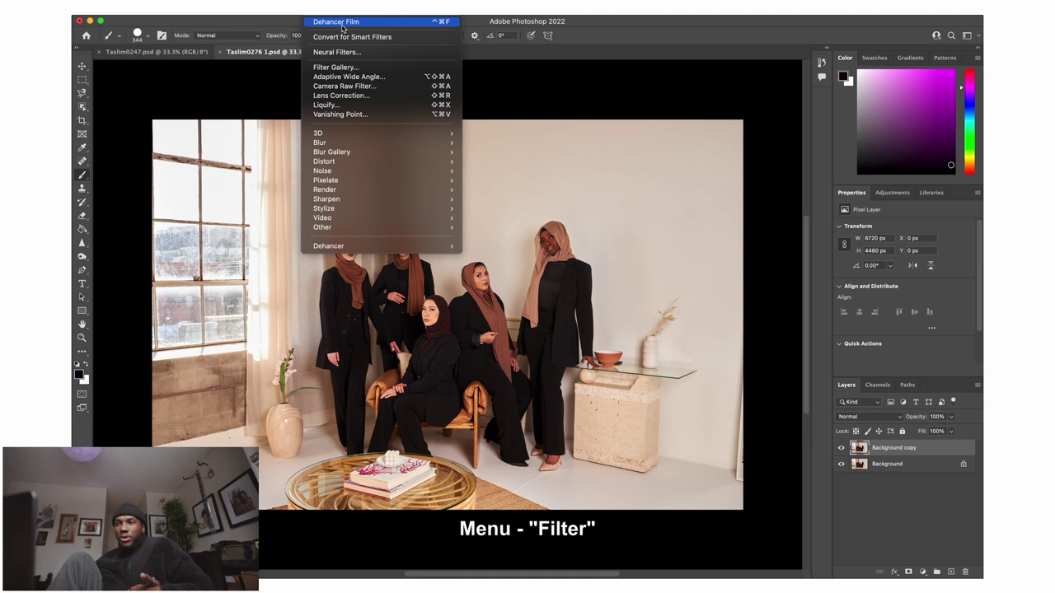
click(325, 54)
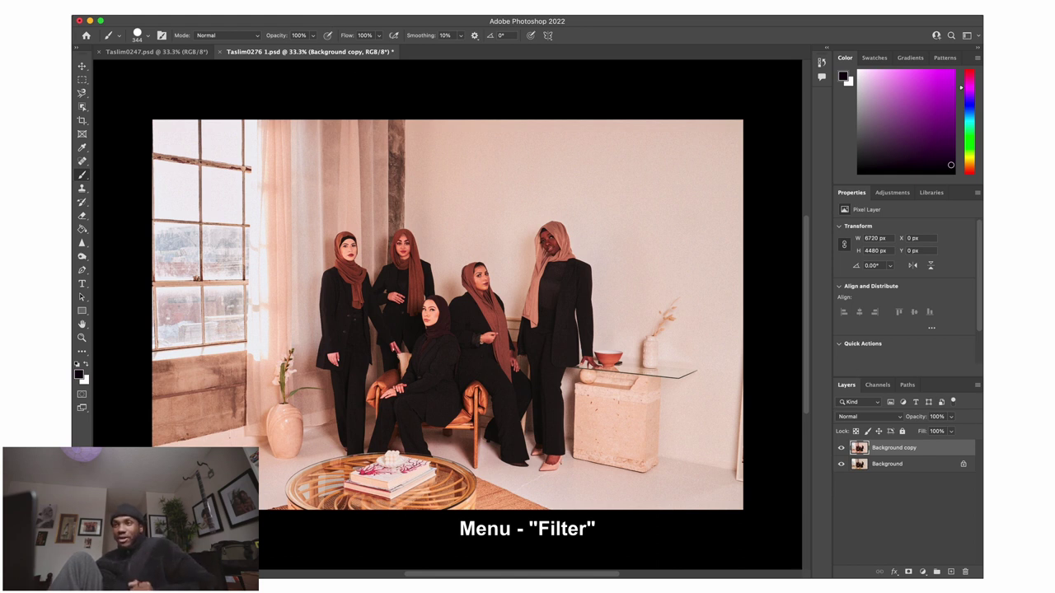
click(317, 2)
mouse_move(344, 249)
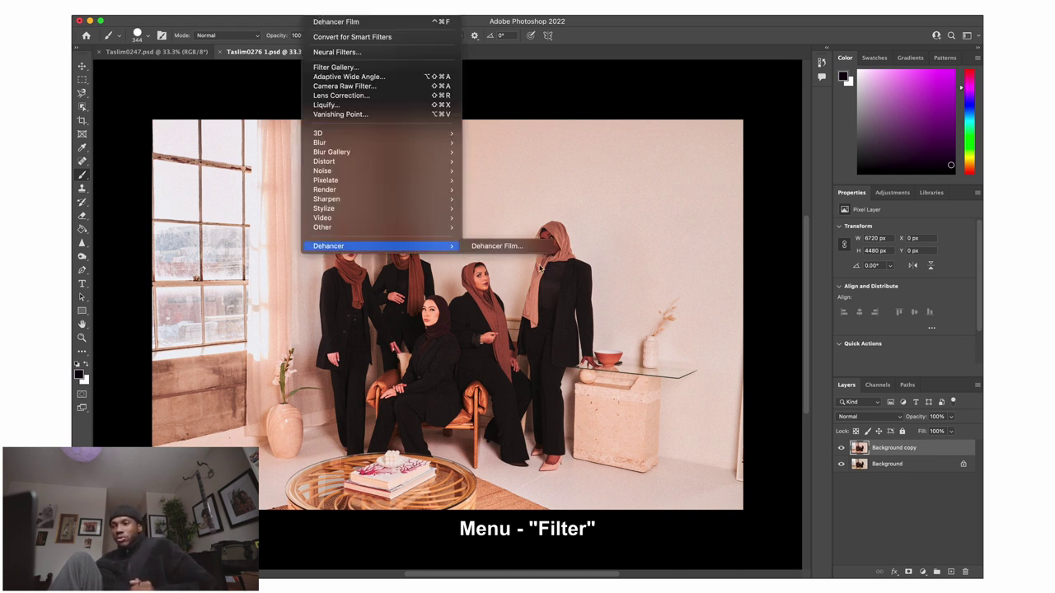
click(521, 246)
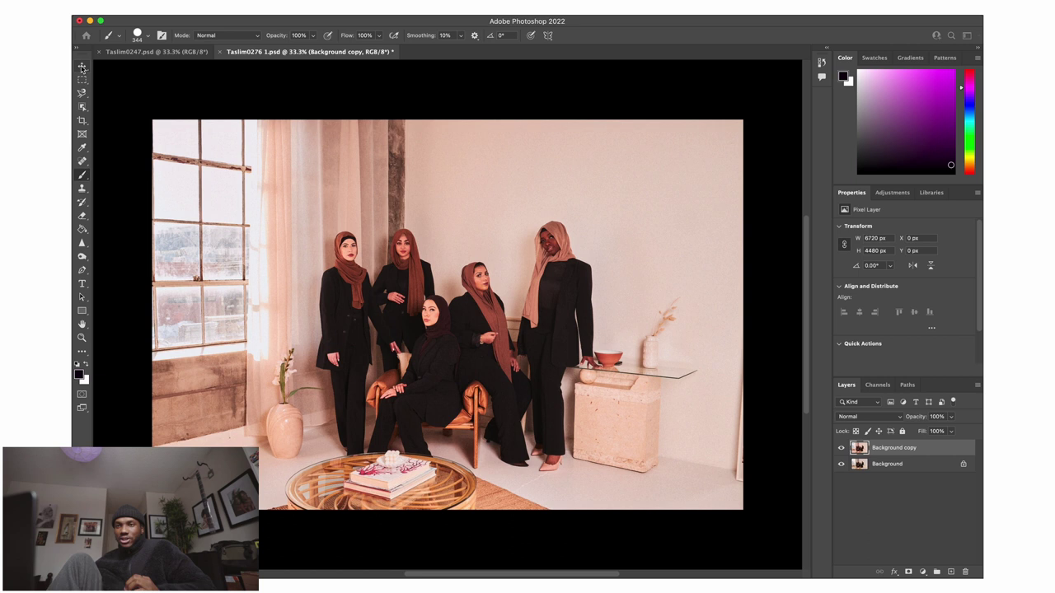
click(80, 64)
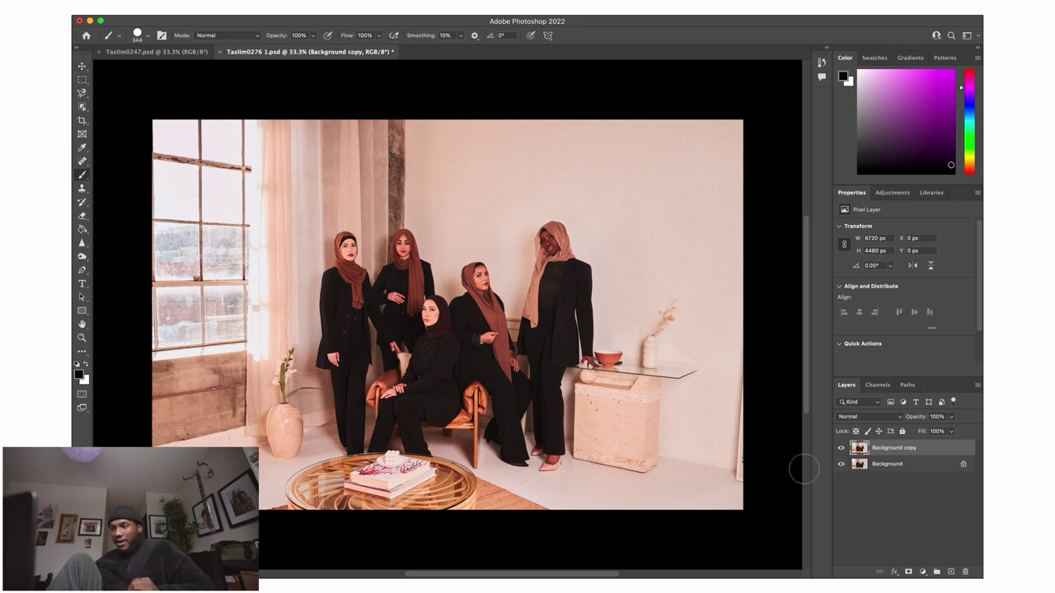
Add a Brightness/Contrast adjustment layer above the Background copy layer and set its contrast to -1
click(906, 464)
click(915, 449)
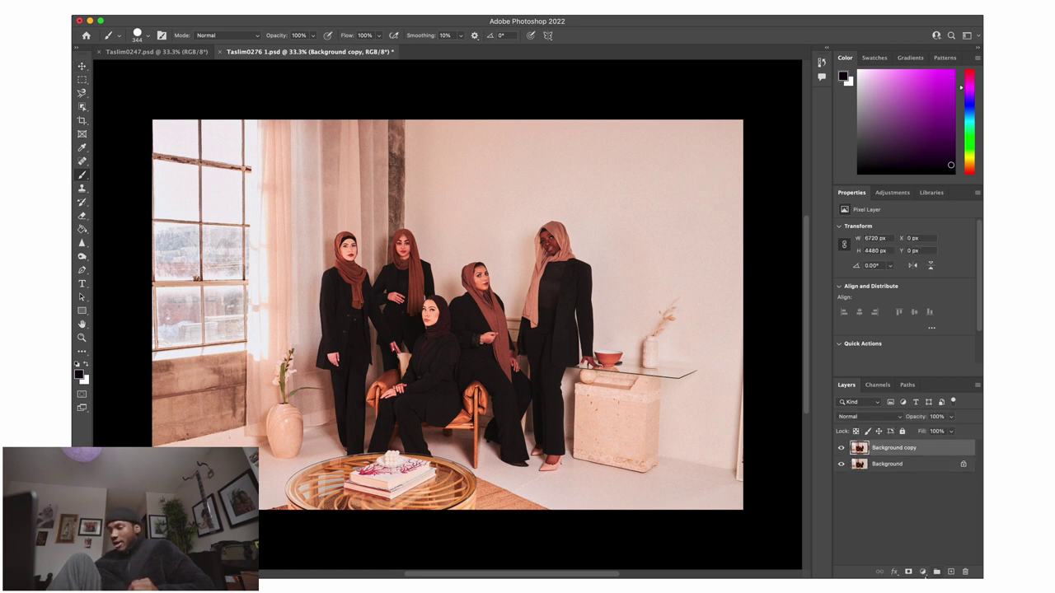
click(923, 572)
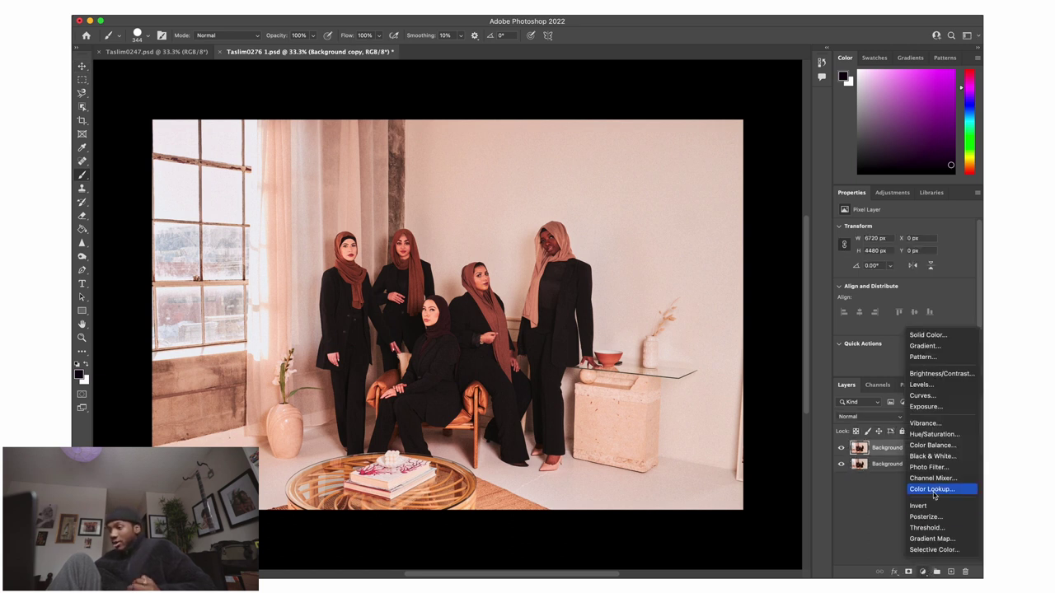
click(942, 374)
mouse_move(904, 276)
mouse_down()
mouse_move(876, 277)
mouse_move(902, 282)
mouse_up()
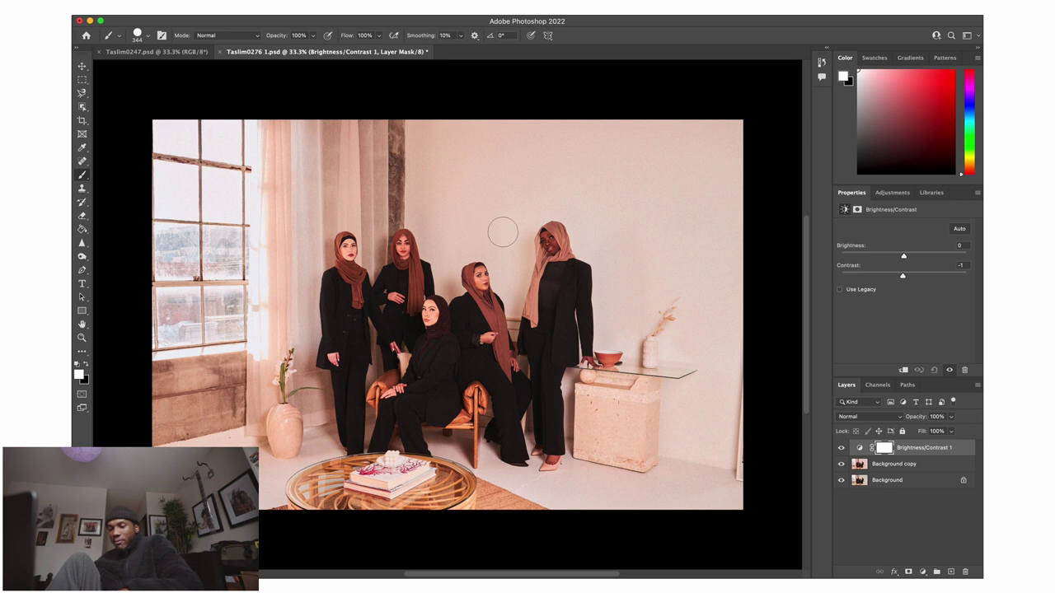
Examine the film look on the group's faces and the wall up close and across the whole photo
key(z)
mouse_move(437, 223)
mouse_down()
mouse_move(472, 223)
mouse_move(428, 215)
mouse_up()
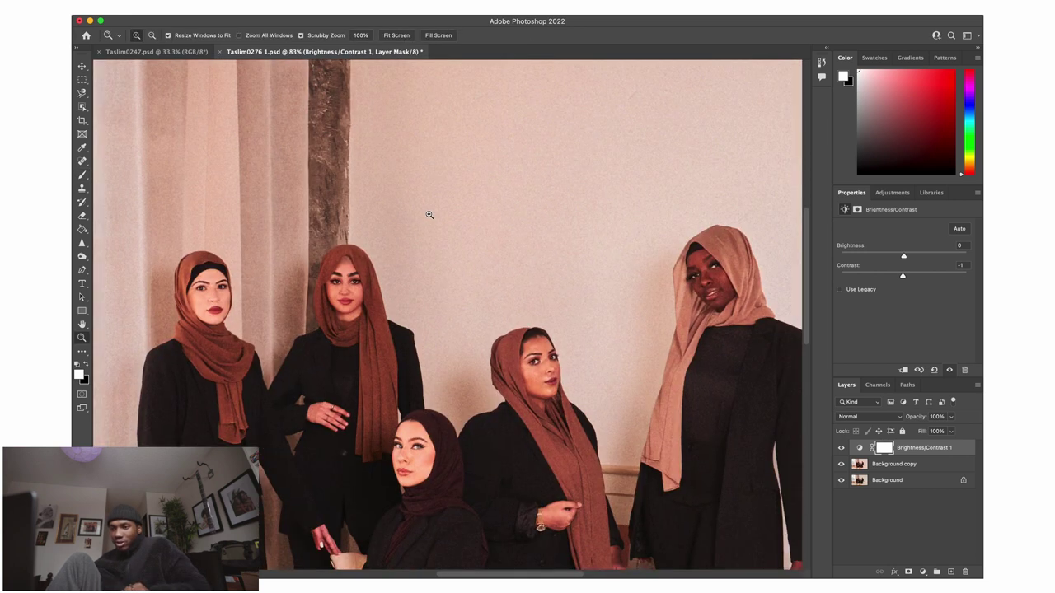
drag(409, 246, 433, 238)
mouse_move(239, 270)
mouse_down()
mouse_move(304, 264)
mouse_move(220, 255)
mouse_move(253, 272)
mouse_up()
drag(498, 401, 407, 239)
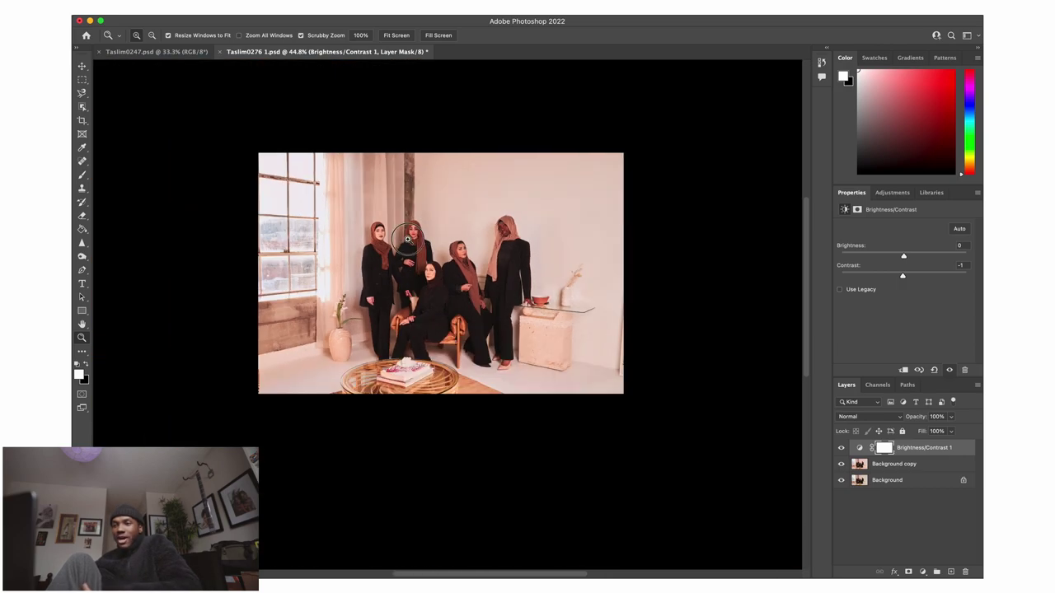